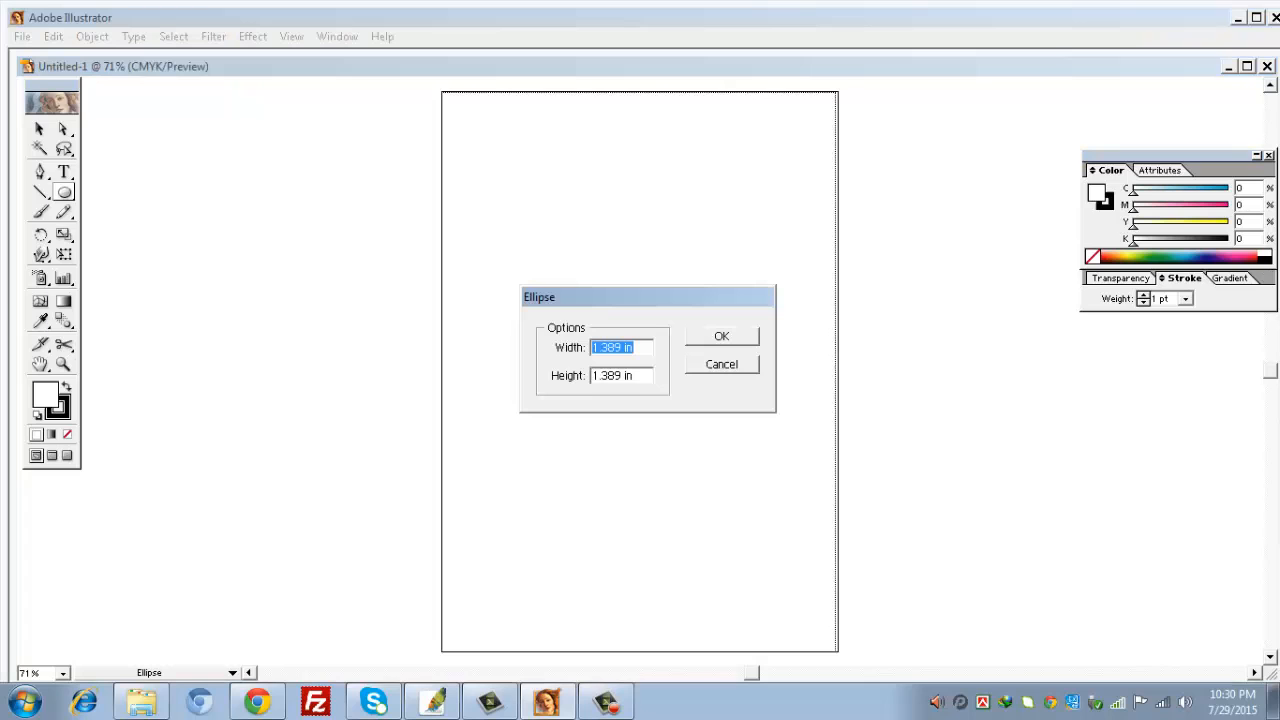
Create a circle 4 in wide and 4 in high and move it onto the upper half of the page.
drag(647, 297, 612, 248)
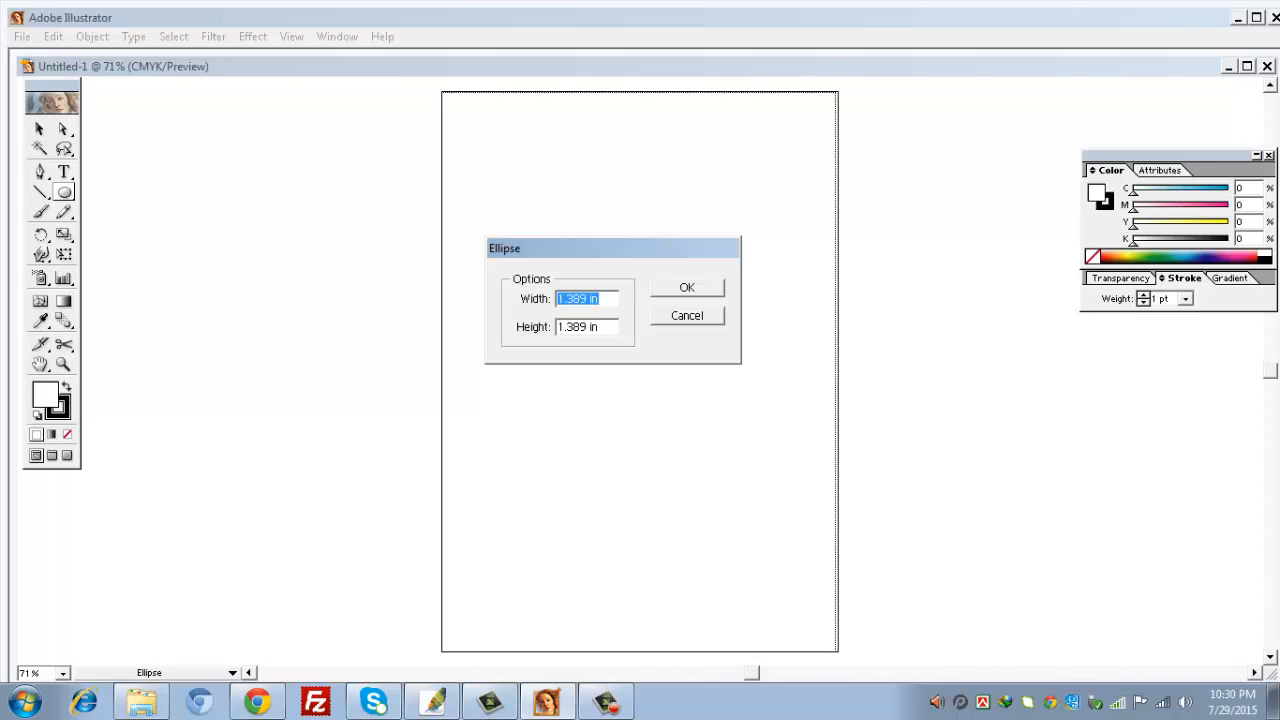
text(4 in)
key(Tab)
text(4)
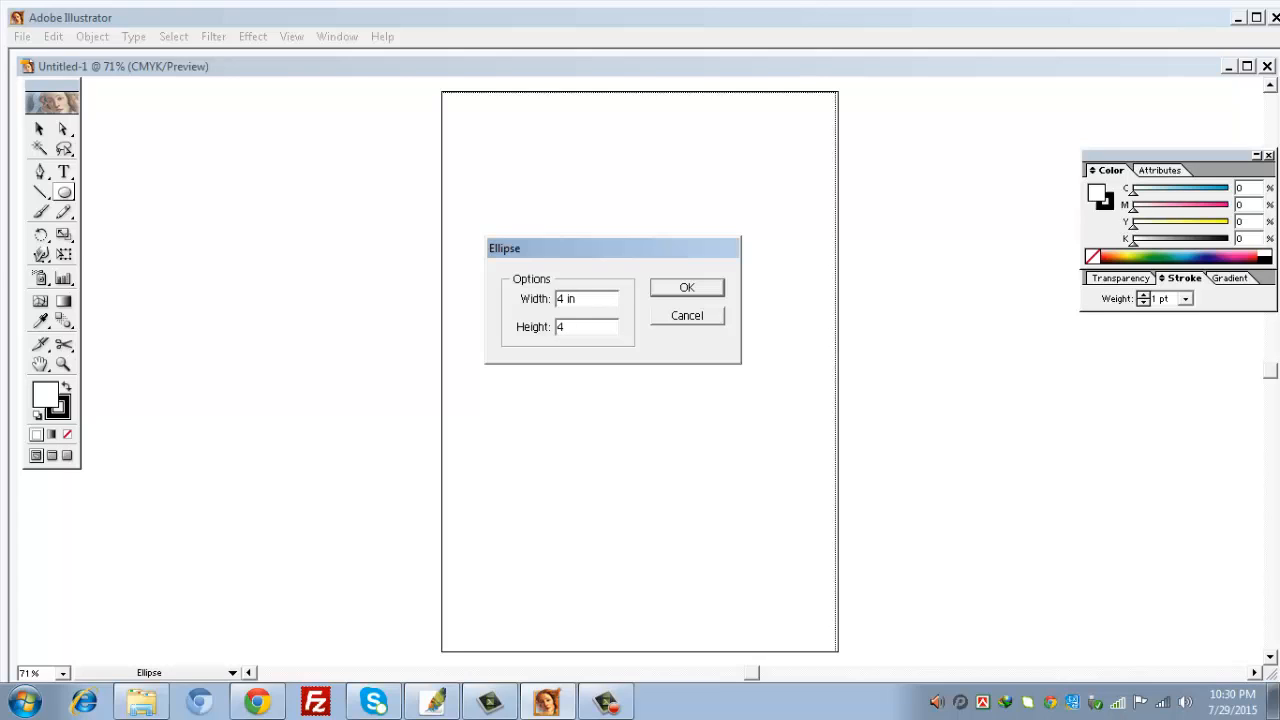
key(Return)
key(v)
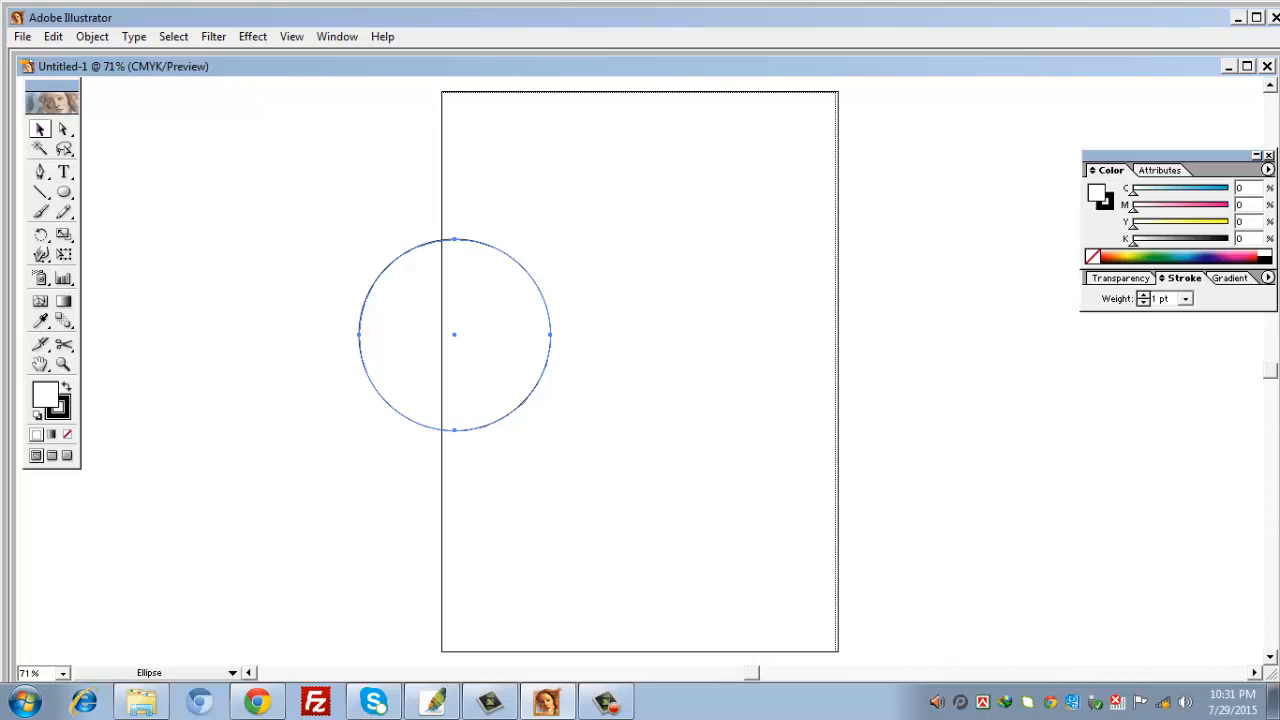
drag(454, 334, 612, 287)
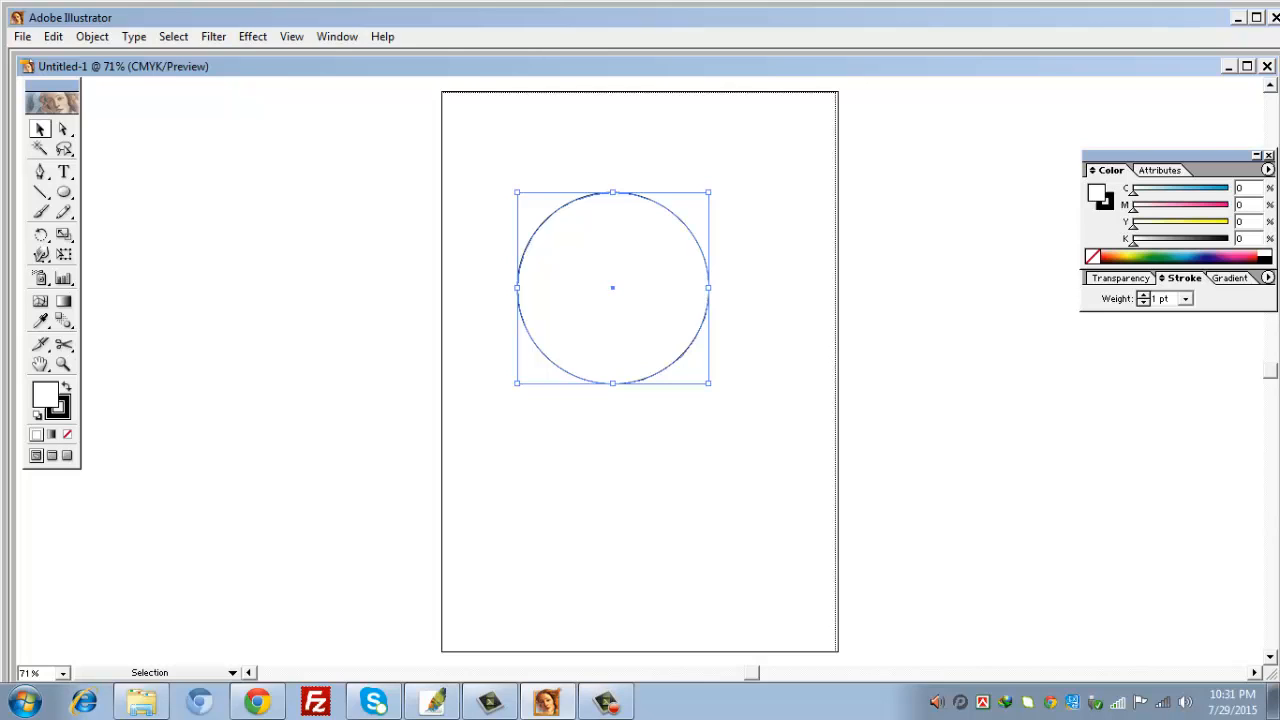
Set the circle's stroke to a teal green of C 63.92, M 0, Y 23.53, K 0.
key(x)
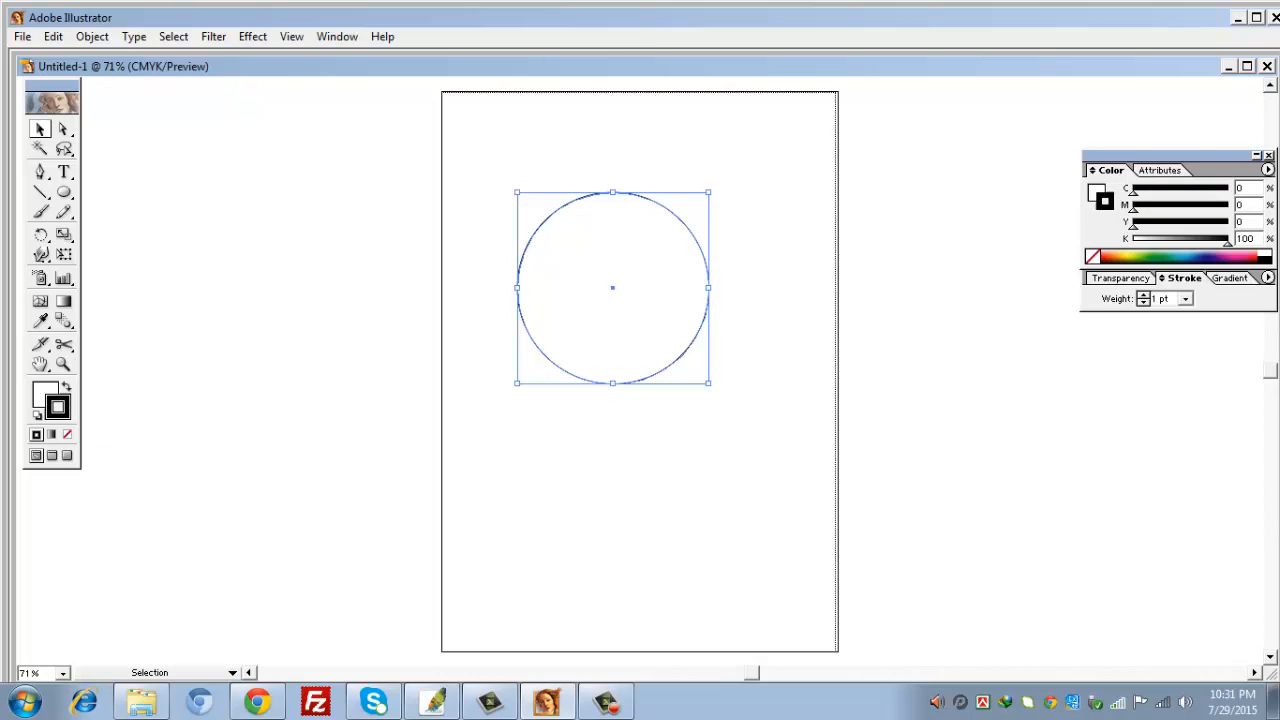
click(1148, 256)
click(1172, 254)
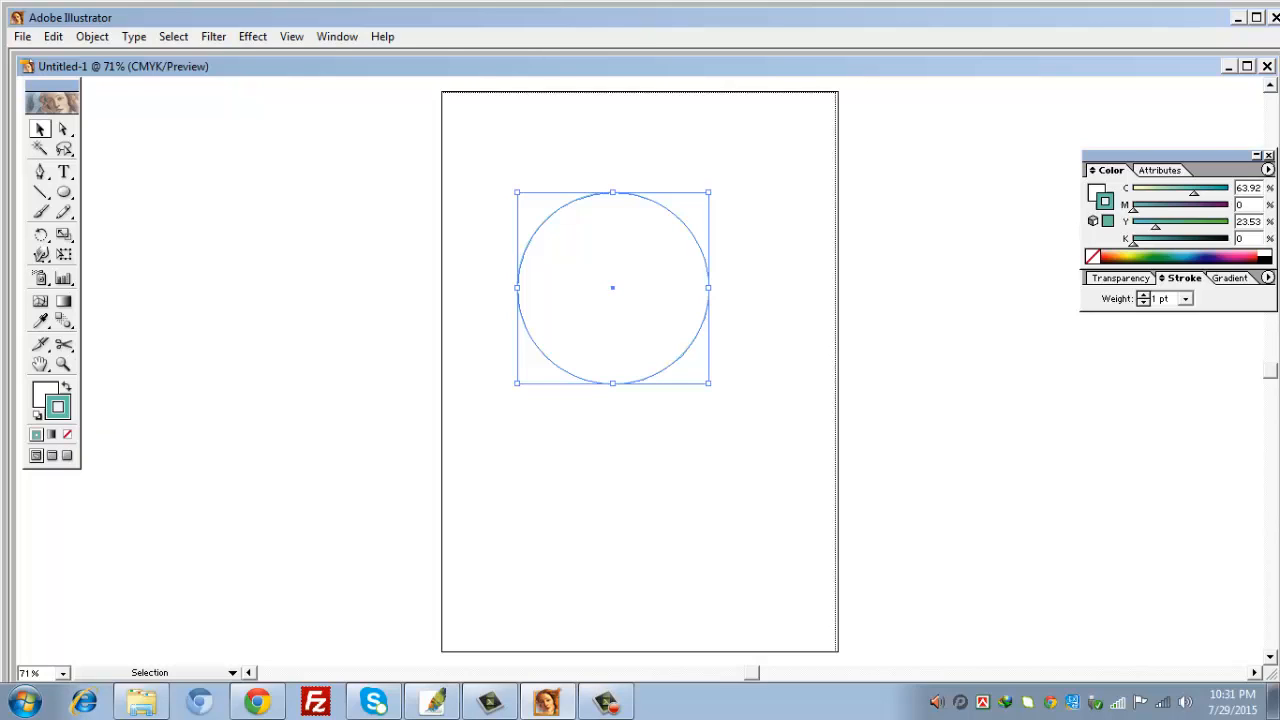
Fill the circle with bright blue, C 75.69, M 0, Y 0.39, K 0, and remove its stroke.
key(x)
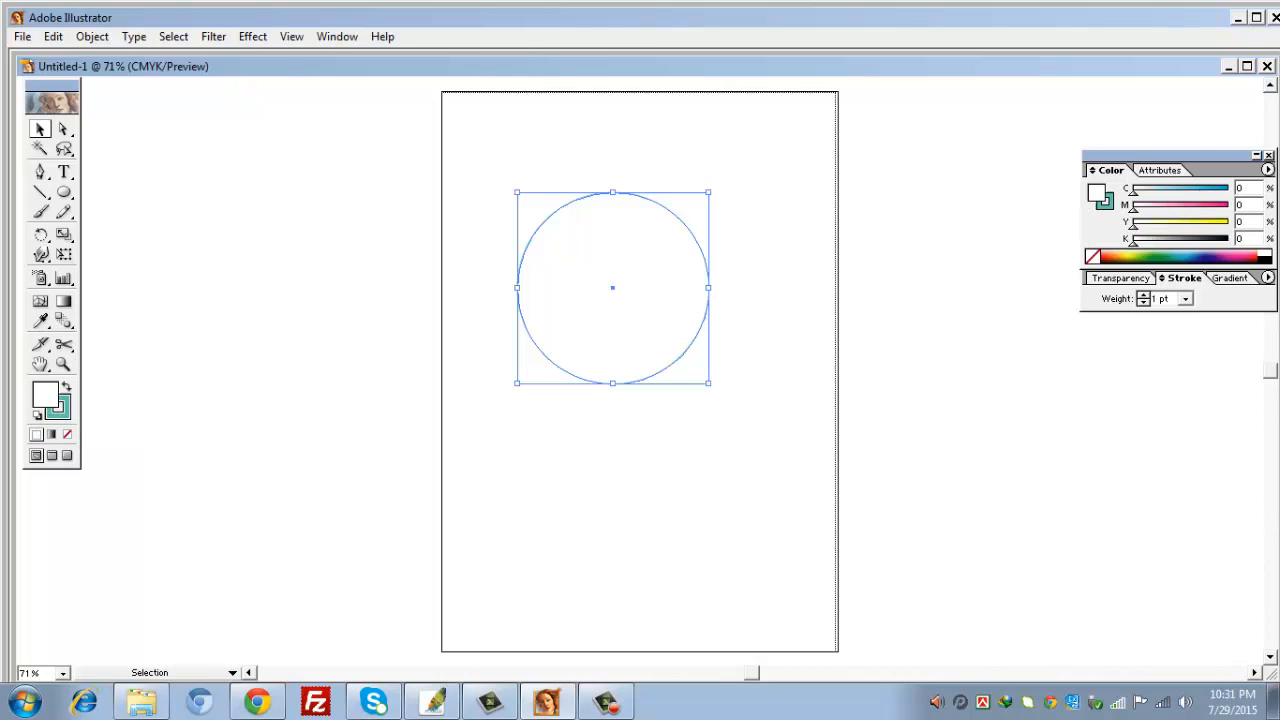
click(1175, 256)
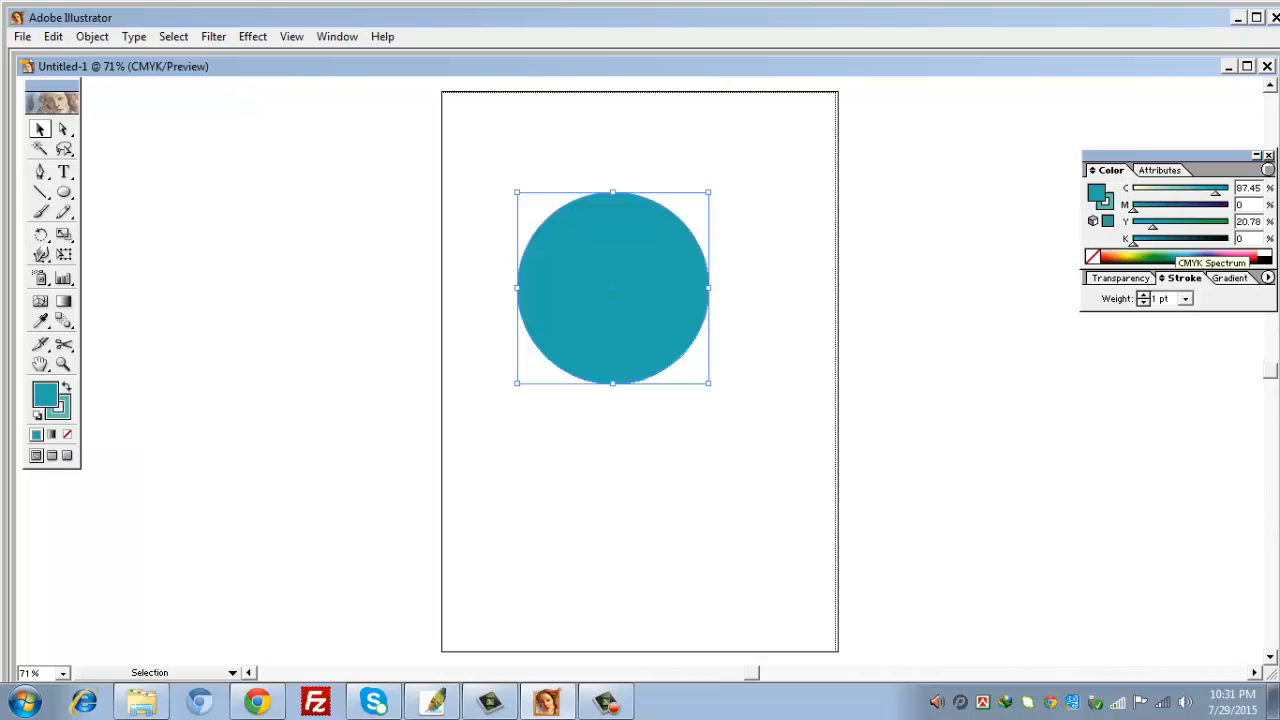
drag(1216, 192, 1146, 226)
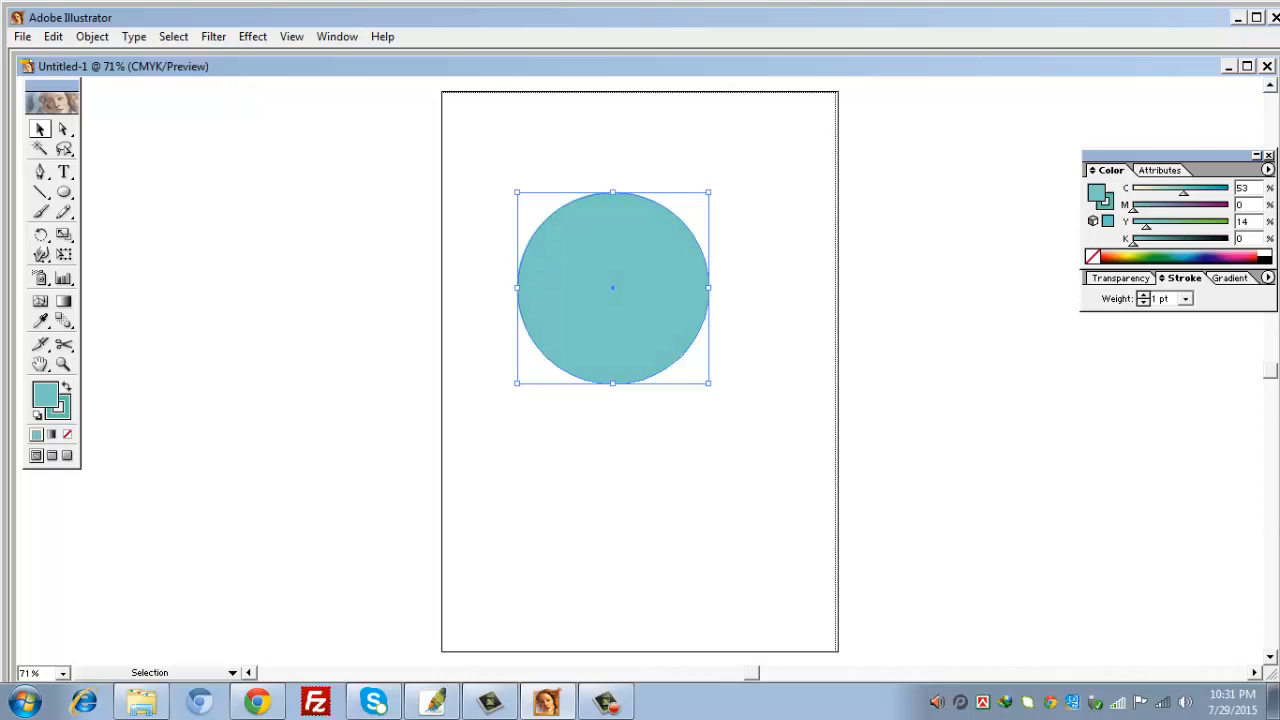
drag(1183, 192, 1140, 226)
drag(1193, 192, 1169, 192)
click(1174, 258)
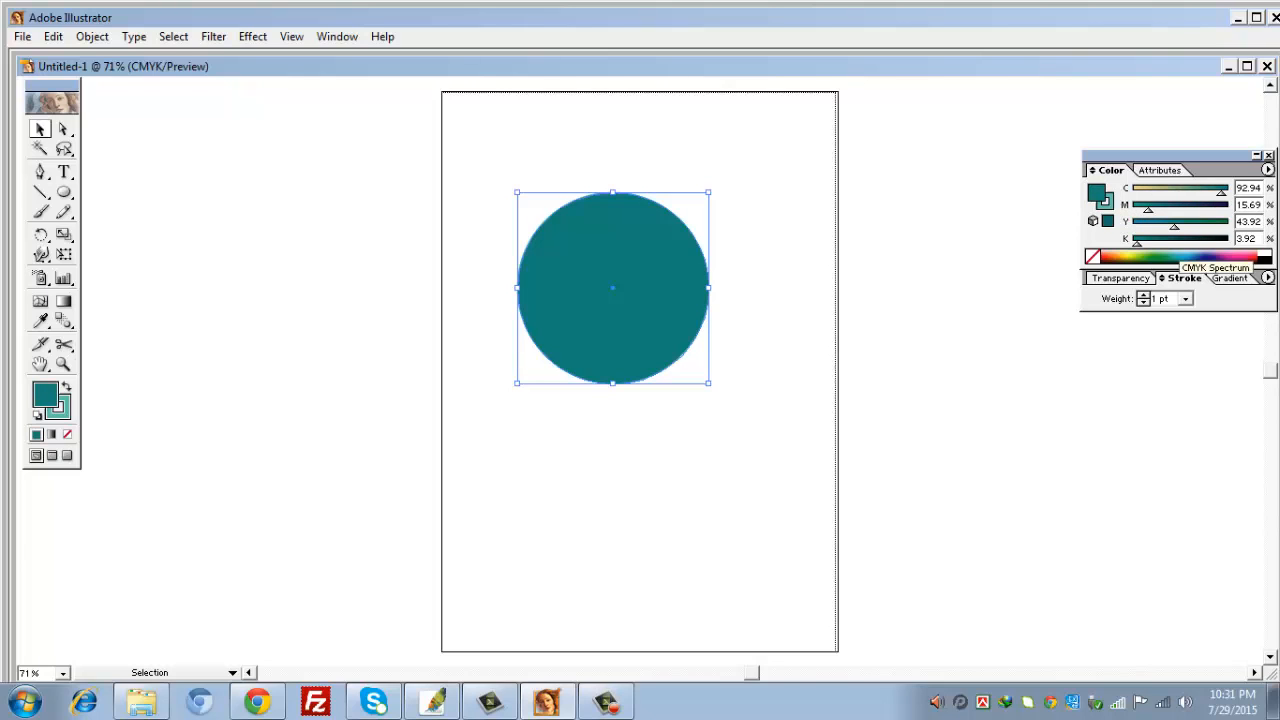
click(1179, 254)
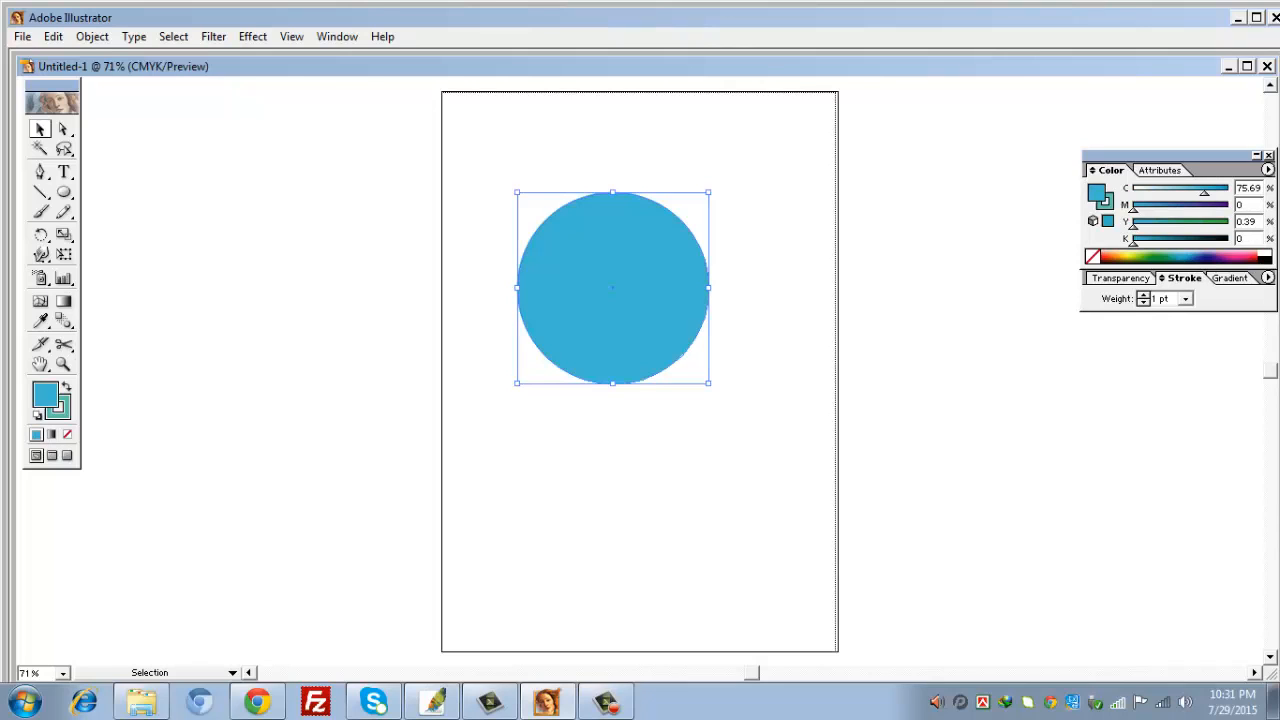
click(67, 434)
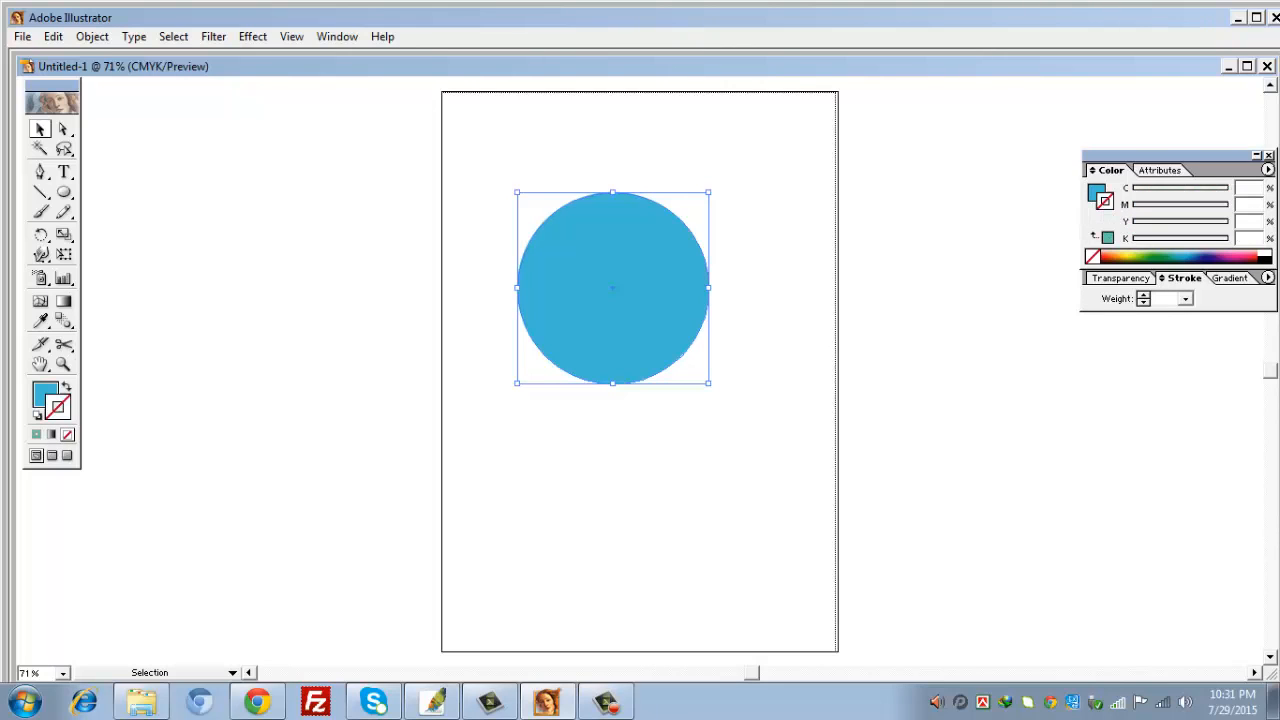
key(x)
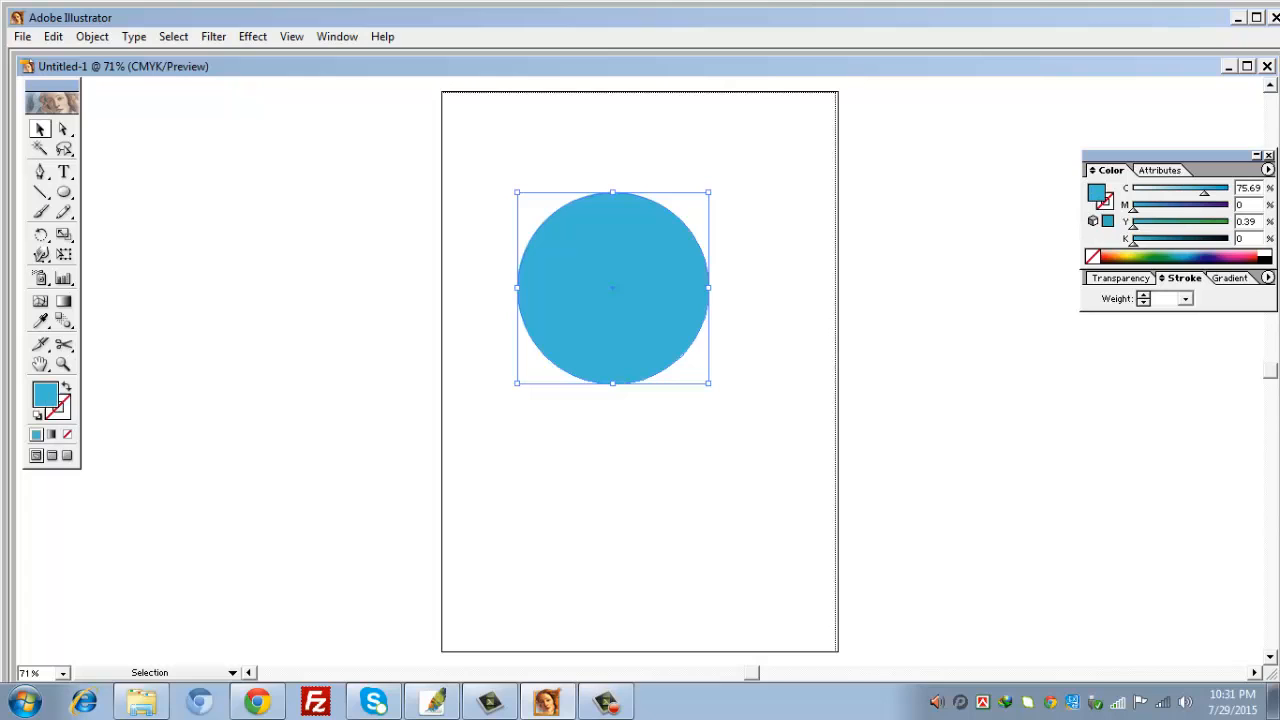
Make a concentric copy of the blue circle scaled uniformly to 90%.
drag(490, 149, 630, 345)
drag(489, 163, 706, 440)
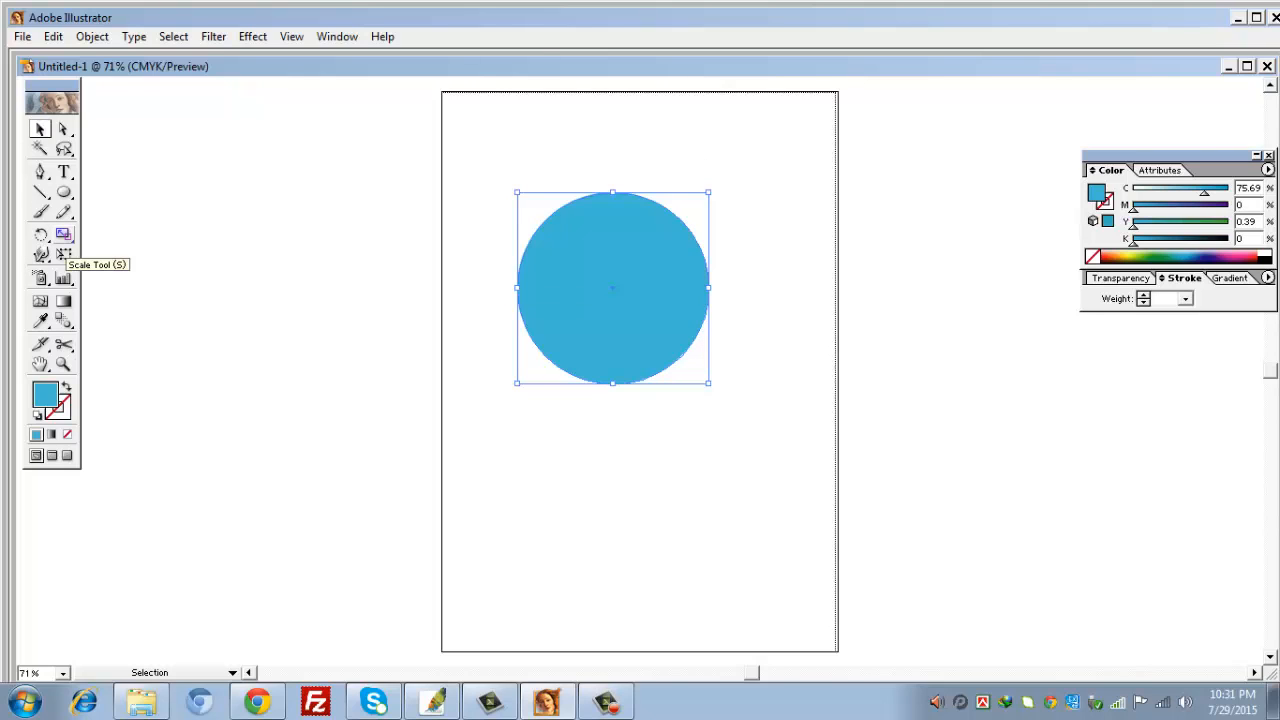
double_click(63, 236)
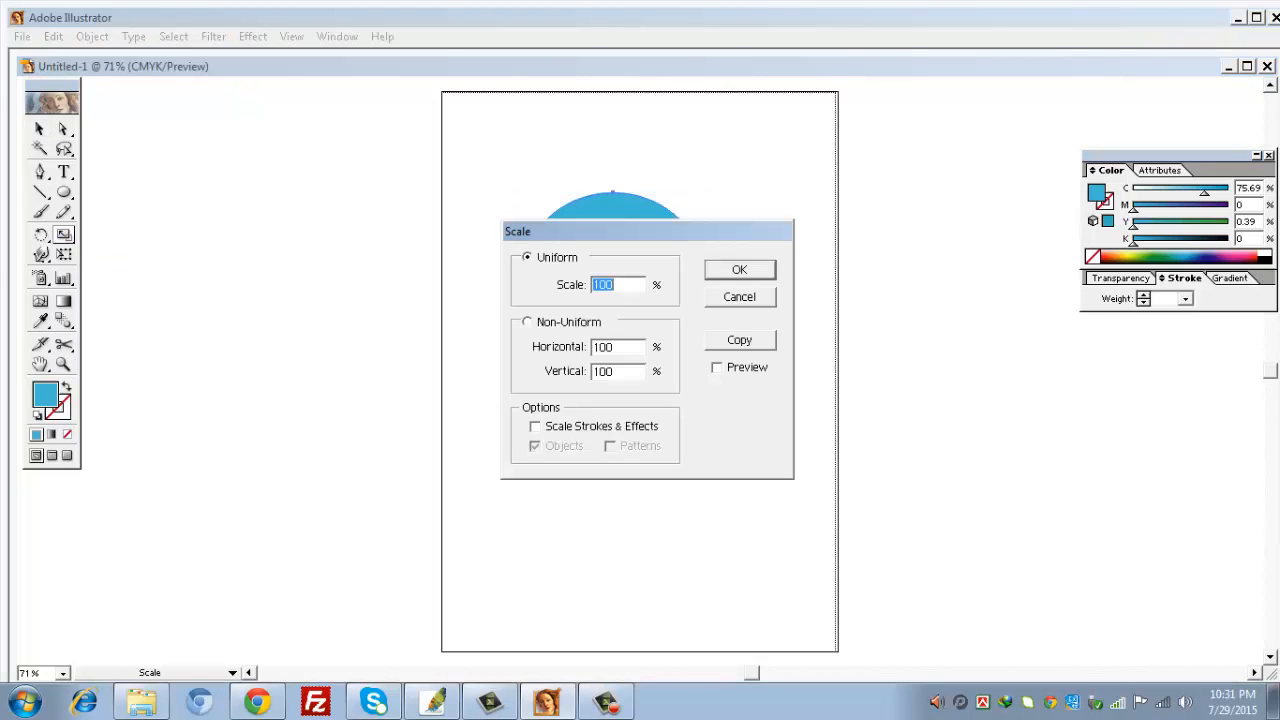
text(90)
key(alt+p)
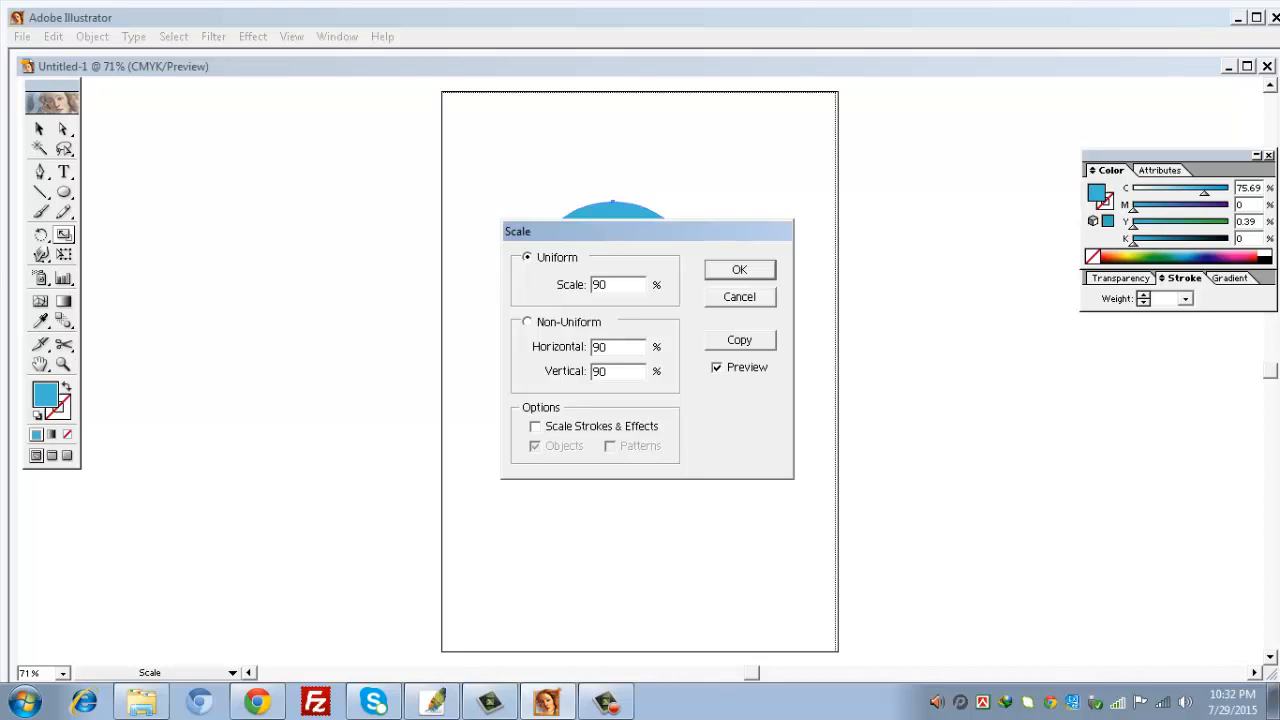
key(alt+p)
key(Return)
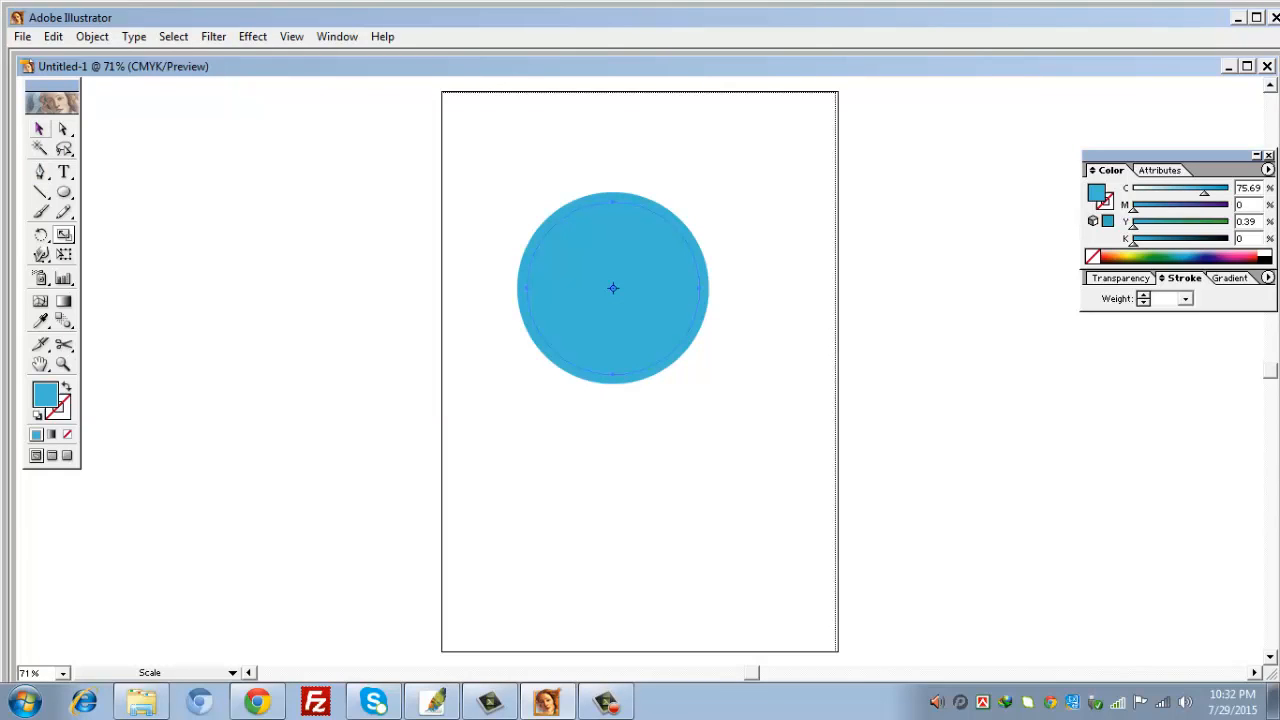
Lighten the inner circle's fill by reducing cyan to 58%, and deselect it.
click(39, 129)
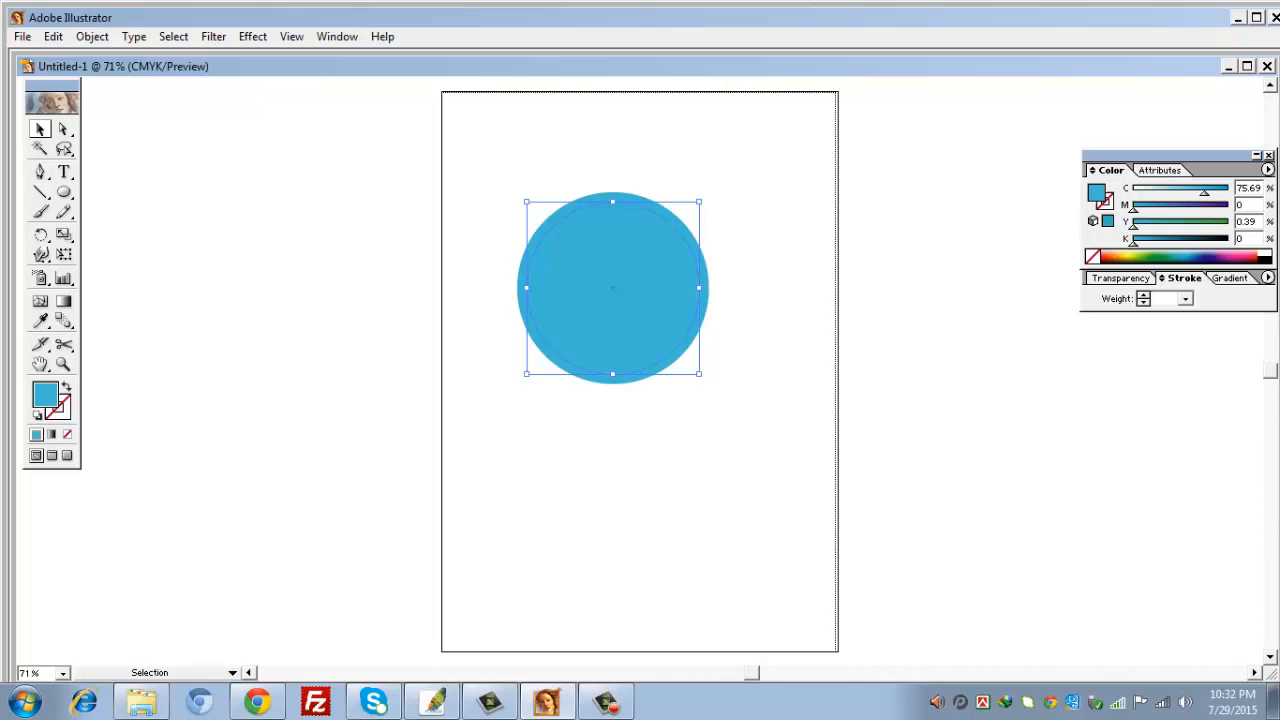
drag(1204, 191, 1188, 191)
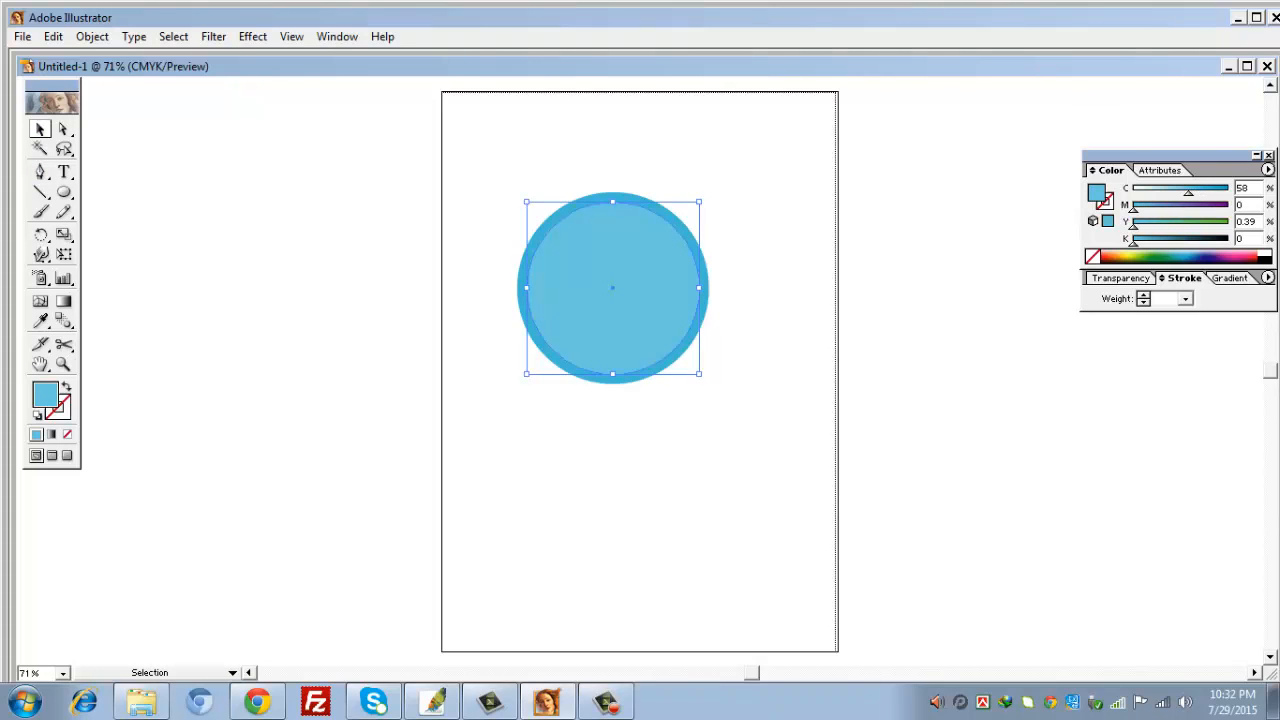
key(ctrl+shift+a)
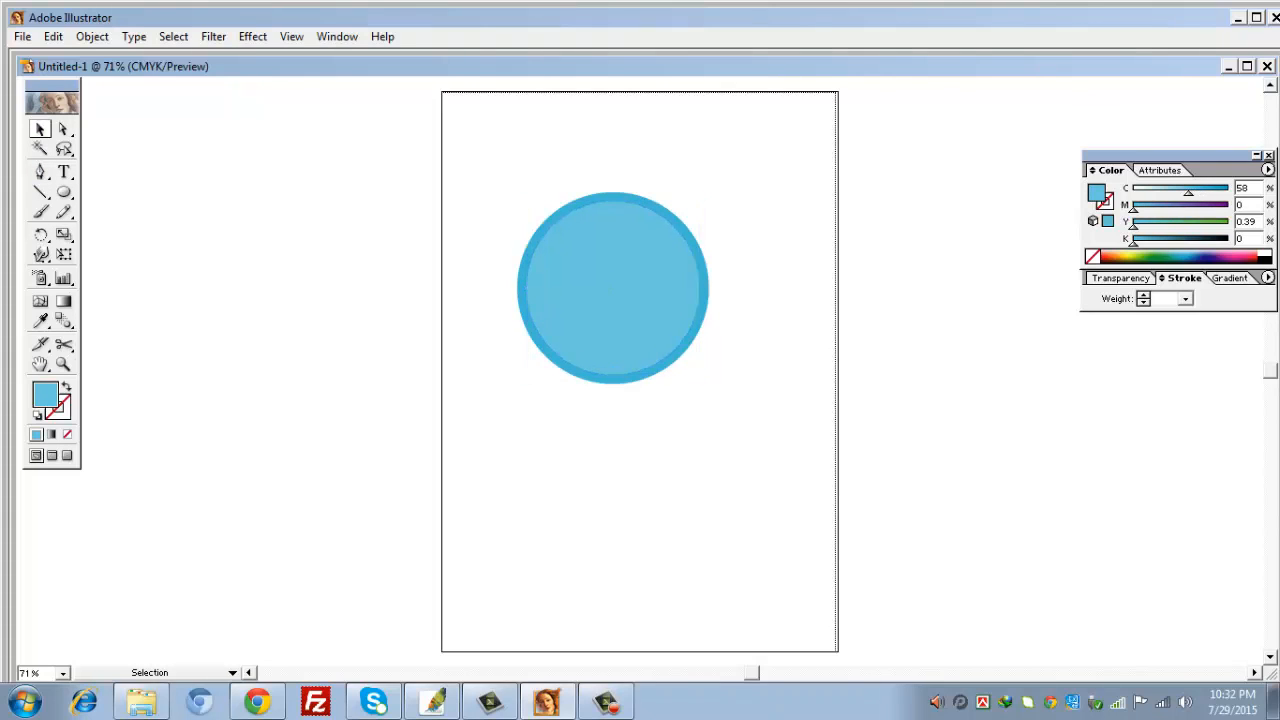
click(613, 288)
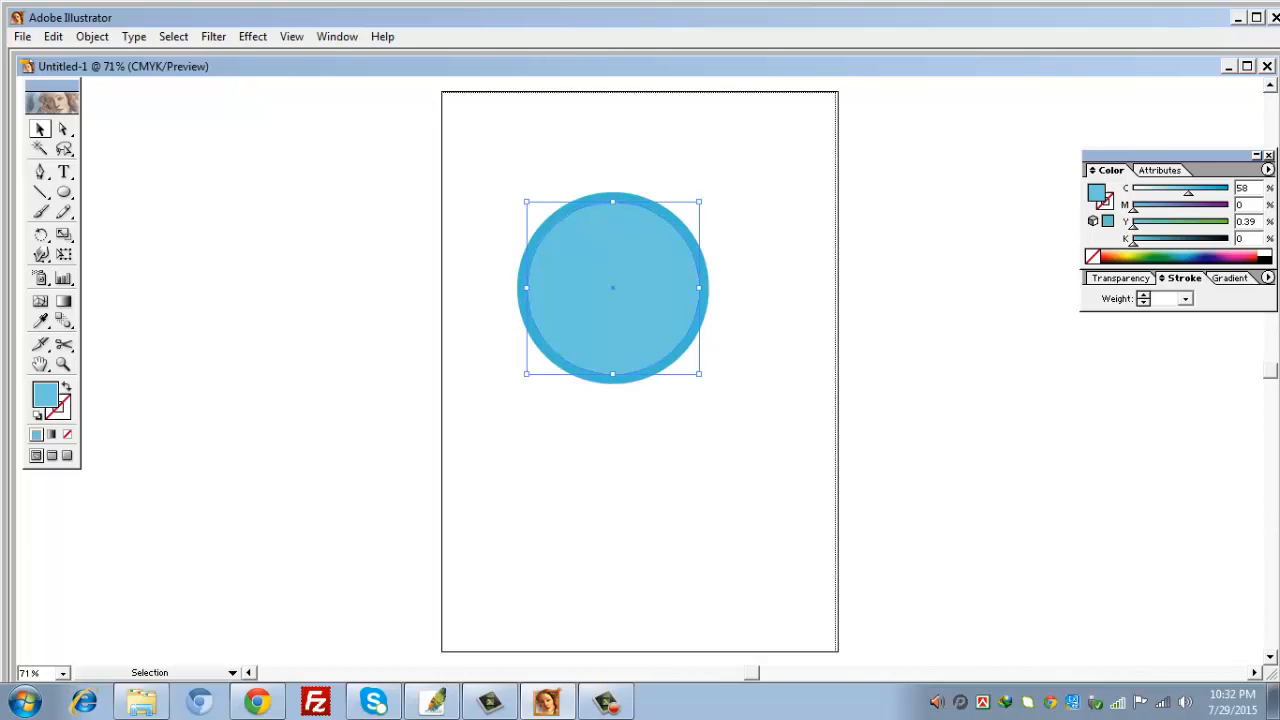
key(ctrl+shift+a)
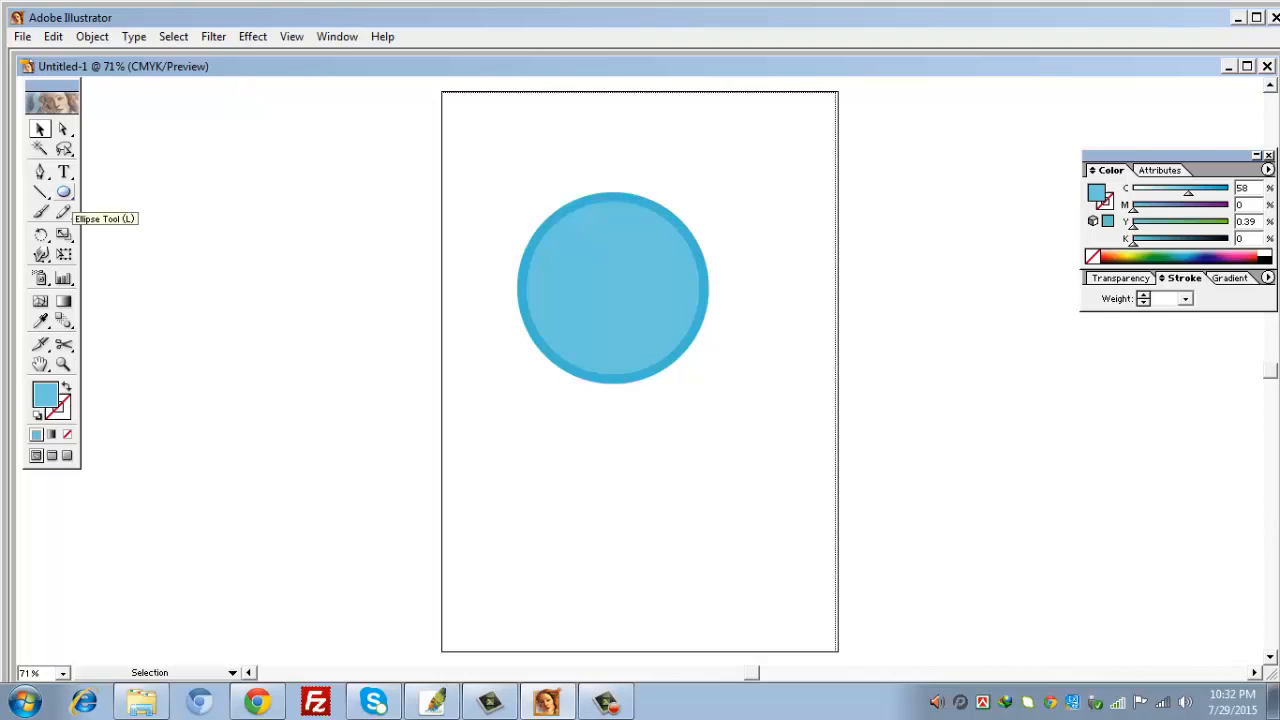
Swap the Ellipse tool for the Star tool in the shape tool group.
click(64, 193)
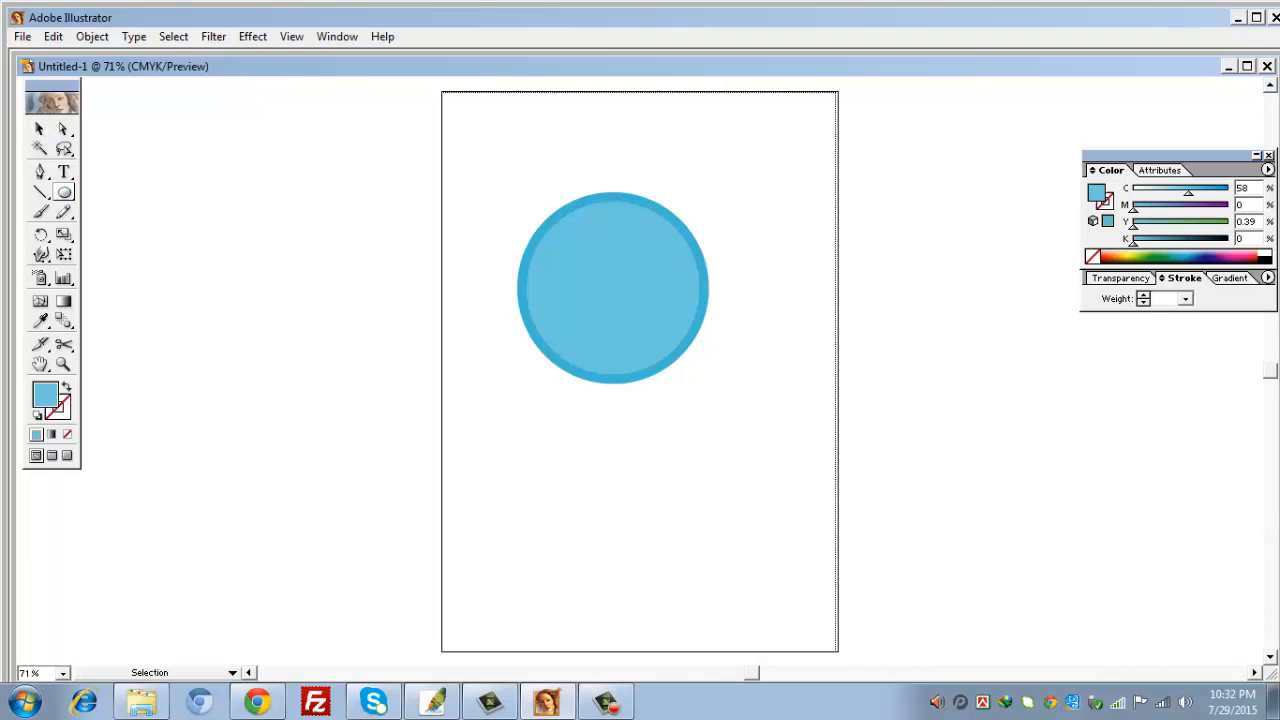
drag(64, 194, 176, 195)
click(39, 128)
click(39, 128)
Try a small triangle drawn with the Pen tool beside the page, and delete it.
key(p)
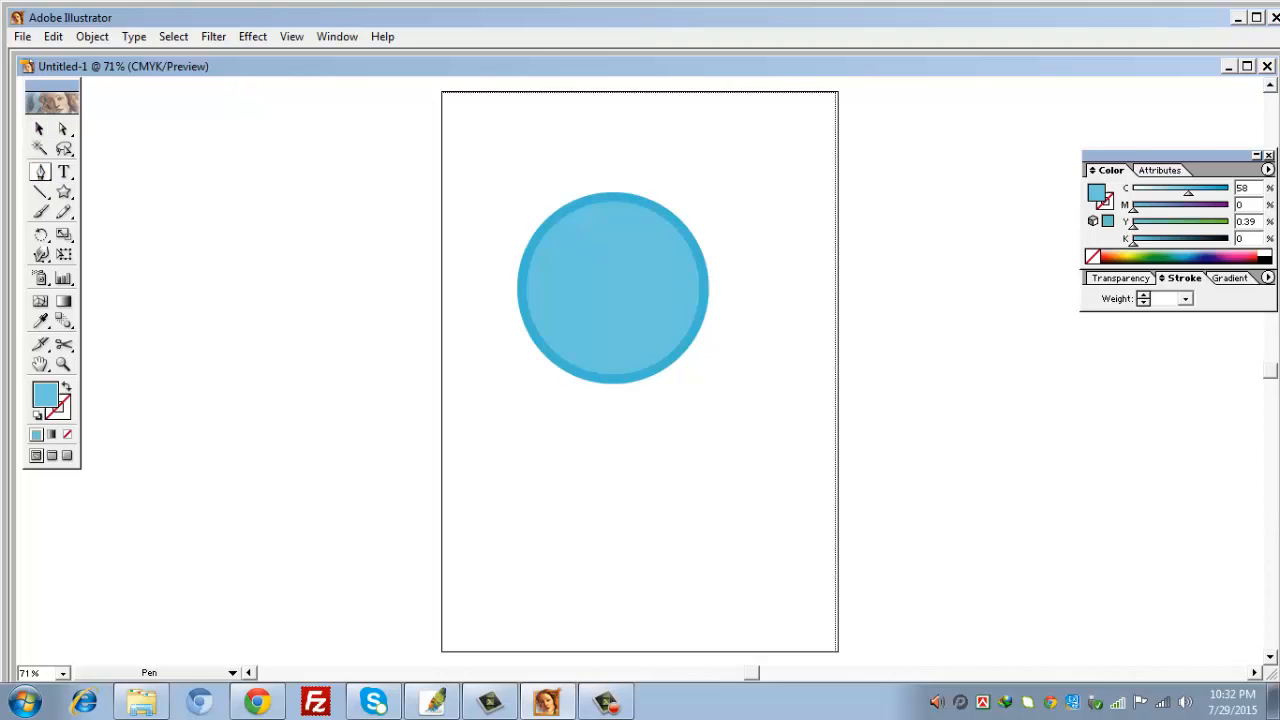
click(330, 307)
click(398, 240)
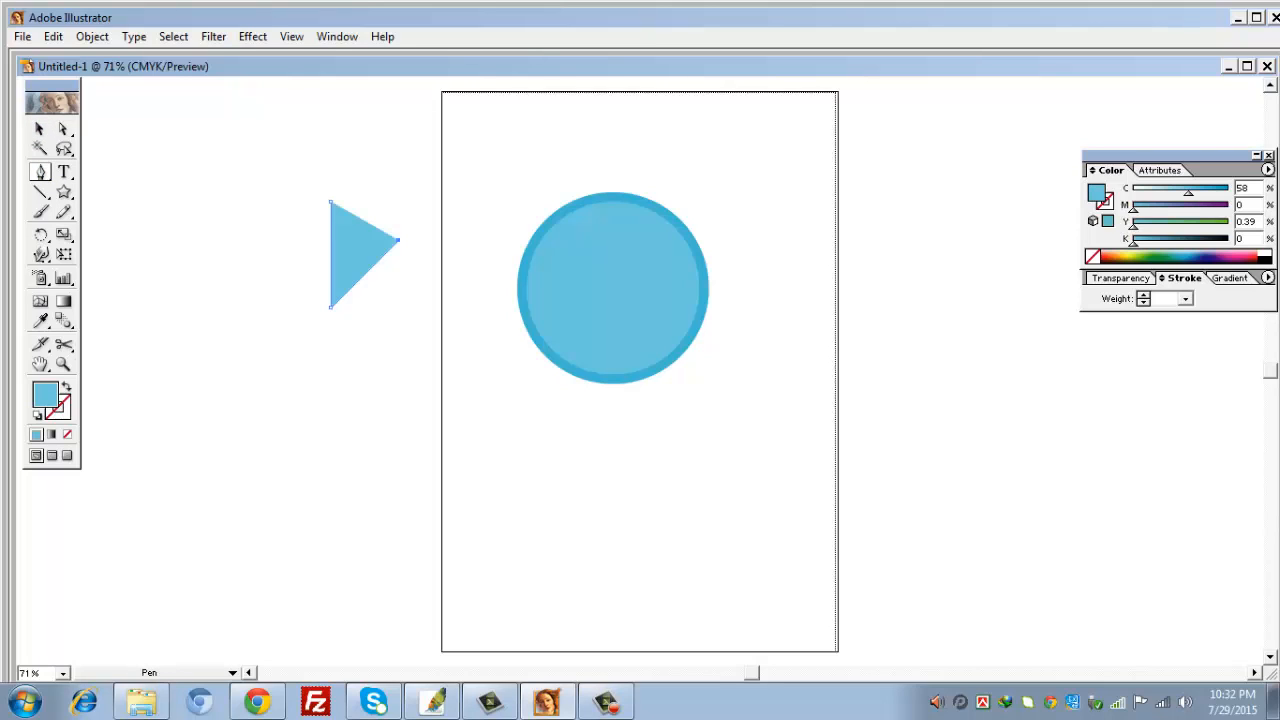
click(39, 129)
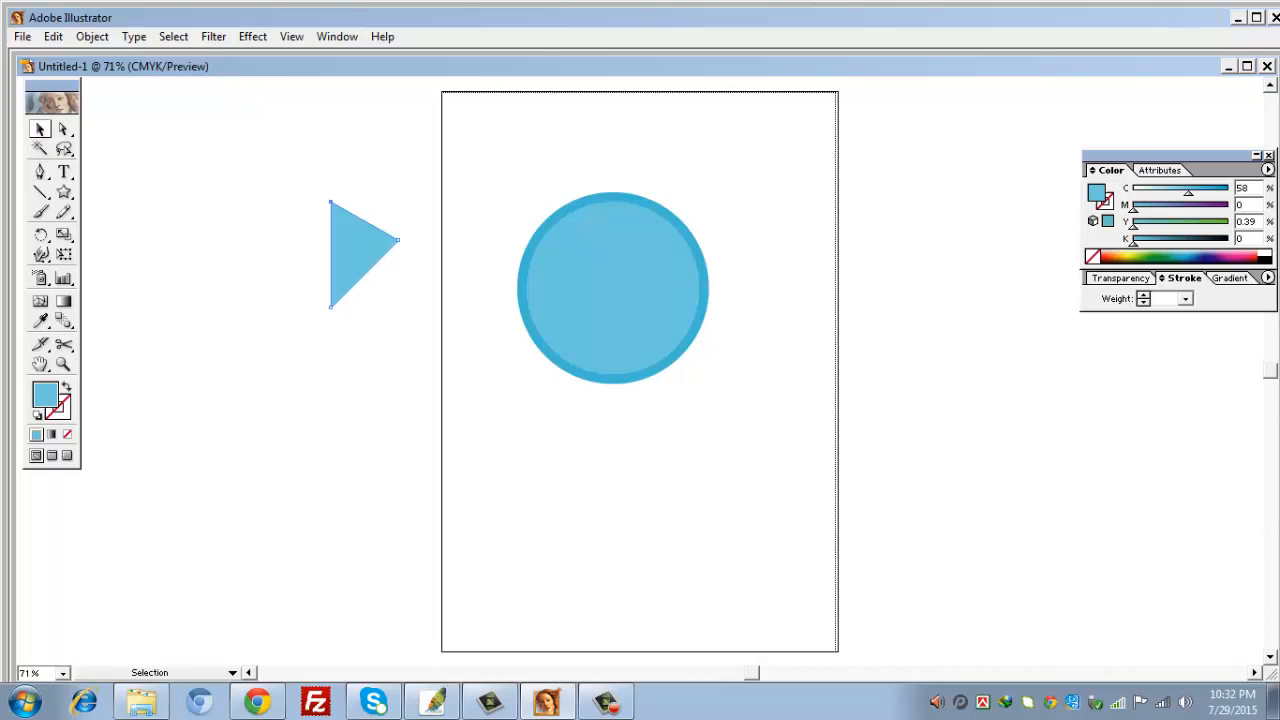
mouse_move(355, 250)
mouse_down()
mouse_move(279, 274)
mouse_move(355, 241)
mouse_up()
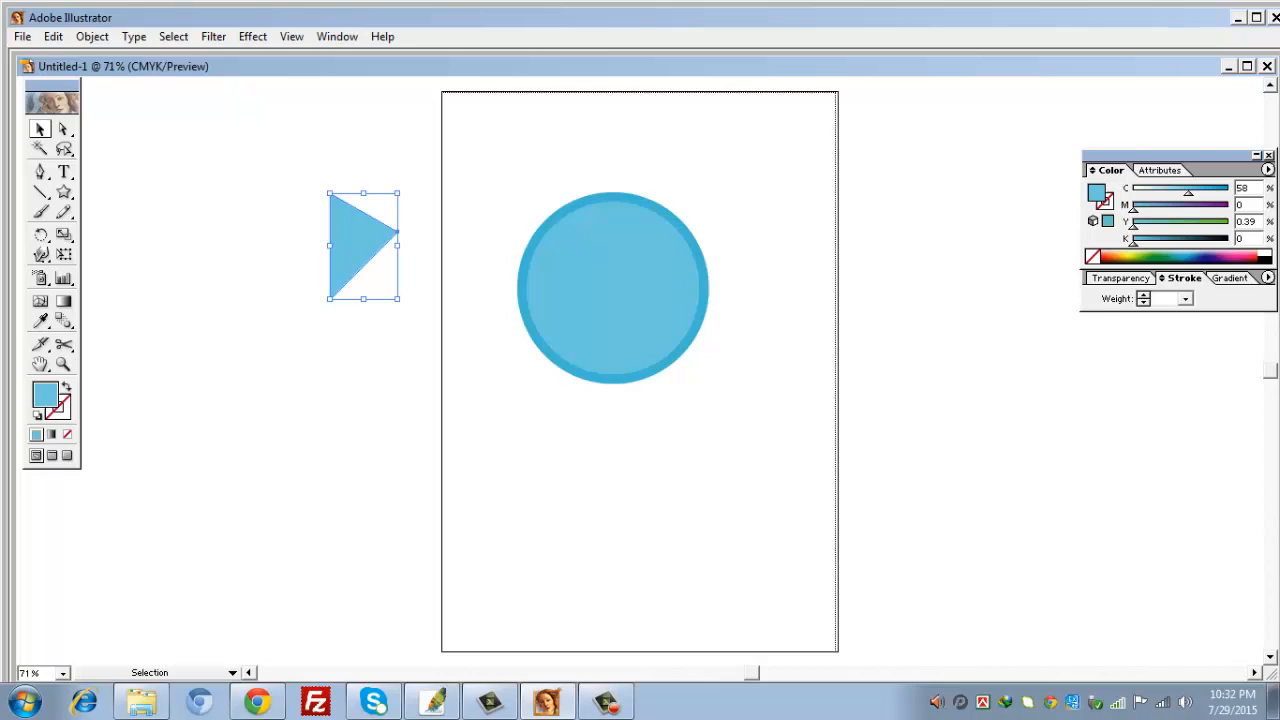
key(Delete)
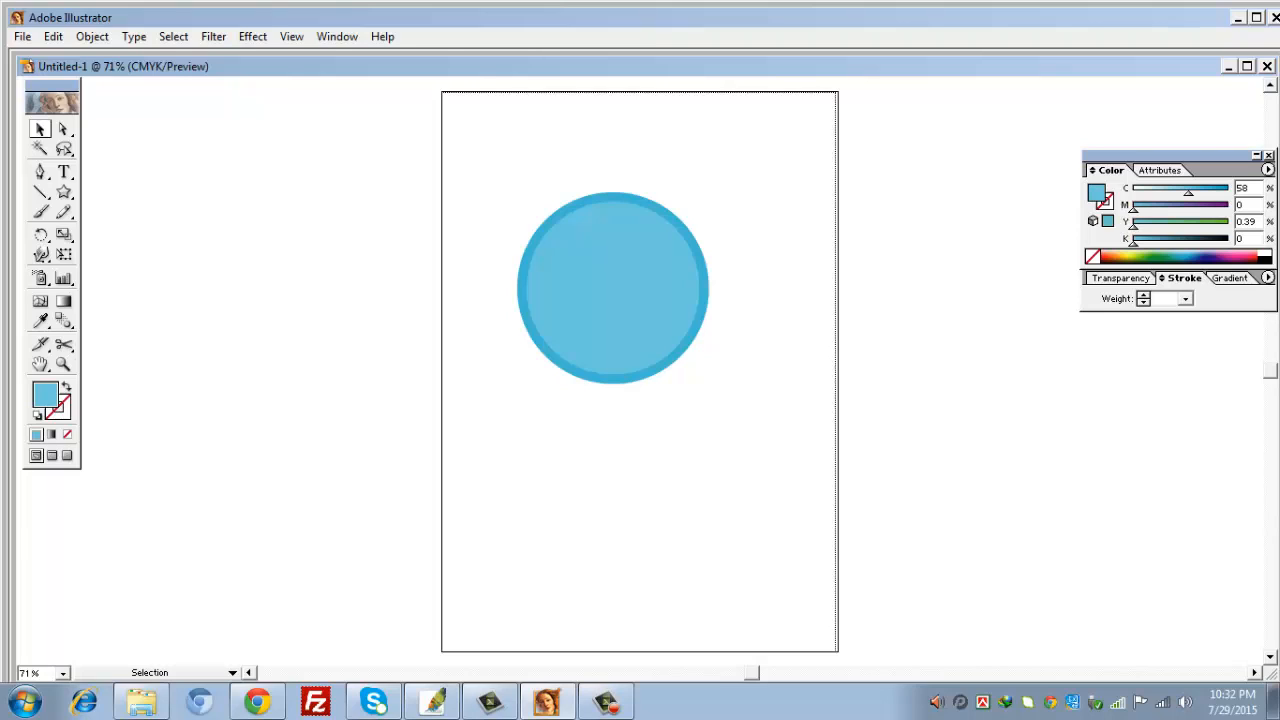
Draw a sideways-pointing triangle in the empty area beside the page, using the Star tool reduced to three points.
click(64, 192)
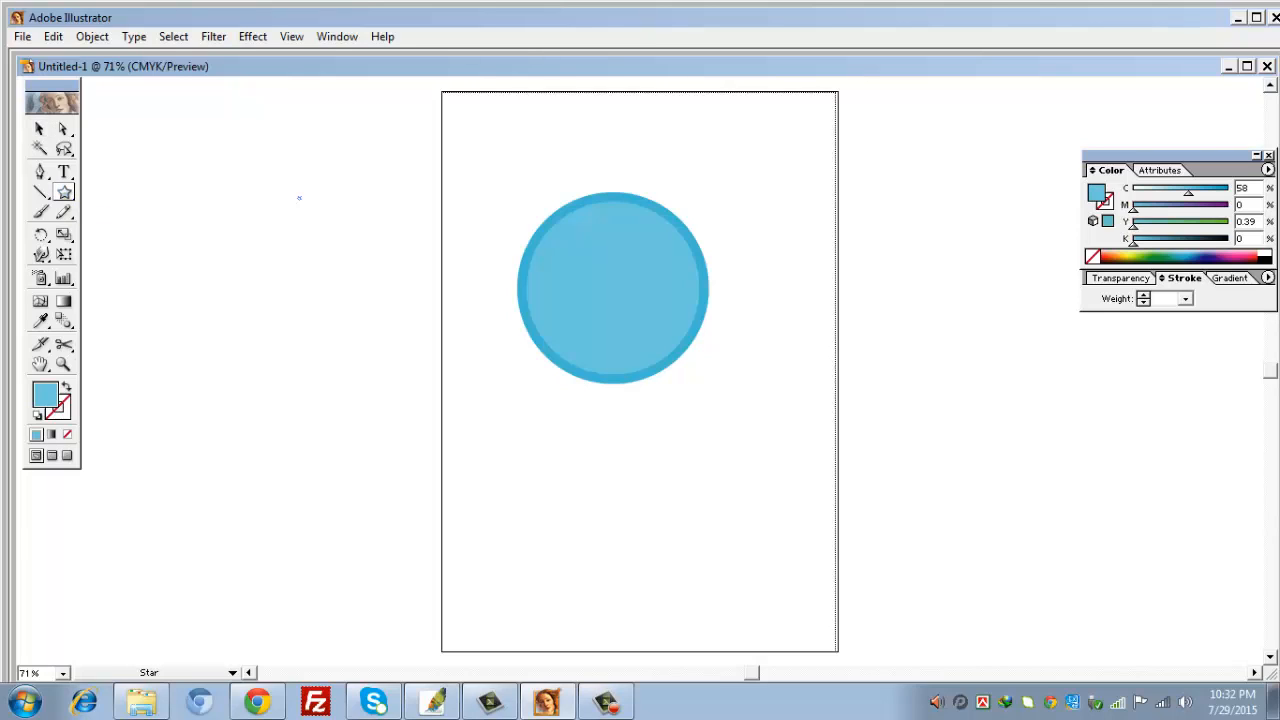
drag(299, 198, 310, 150)
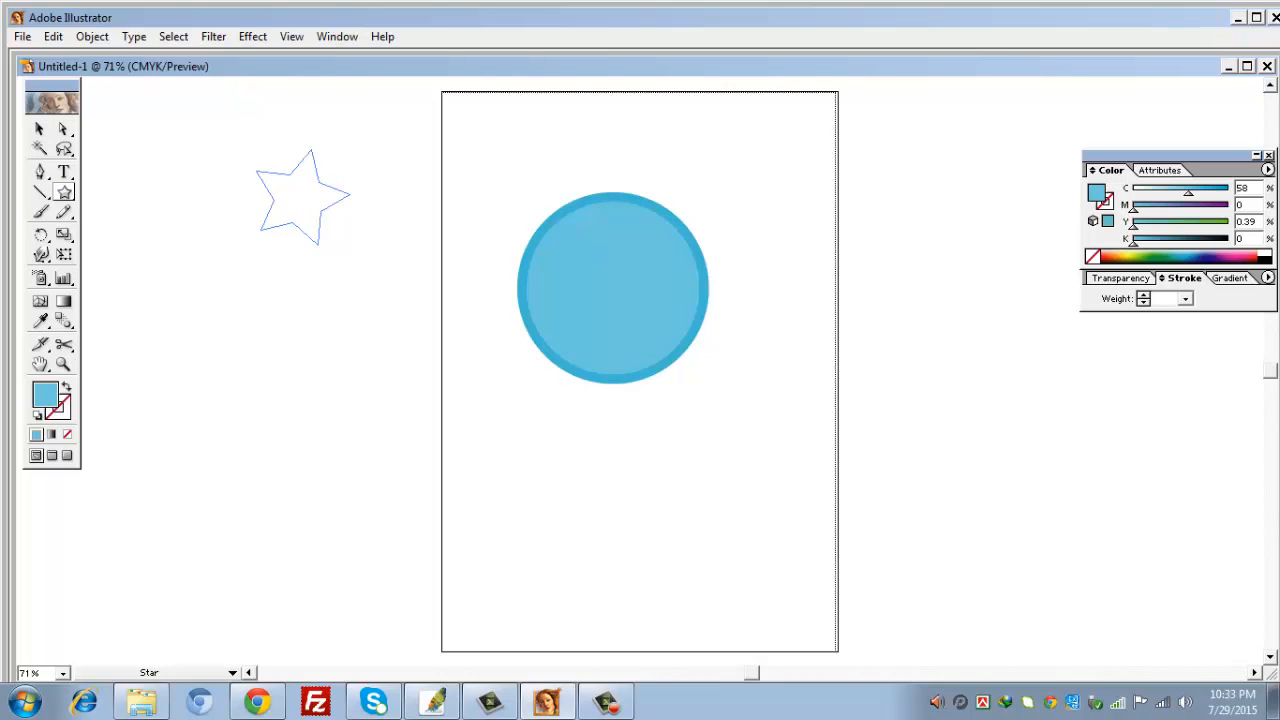
mouse_move(310, 150)
mouse_down()
mouse_move(286, 123)
mouse_move(279, 156)
mouse_up()
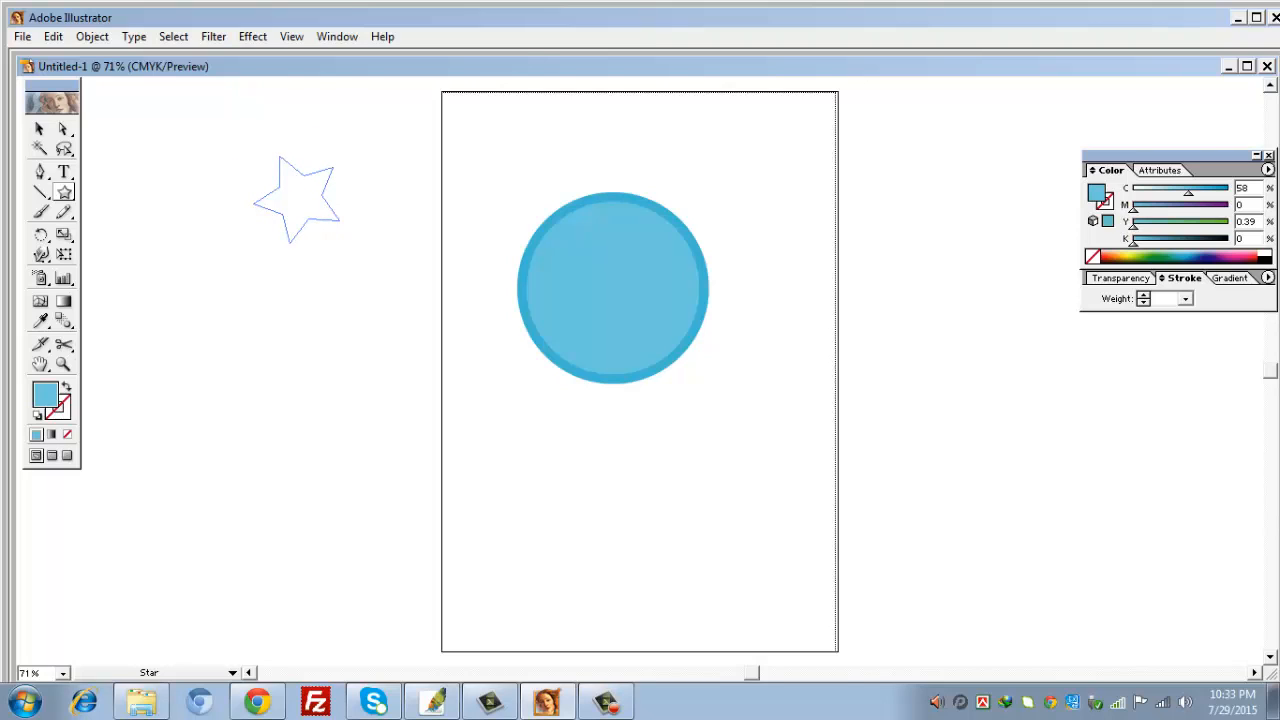
key(Up)
key(Up)
key(Up)
mouse_move(279, 156)
mouse_down()
mouse_move(297, 154)
mouse_move(267, 143)
mouse_up()
key(Down)
key(Down)
key(Down)
key(Down)
key(Down)
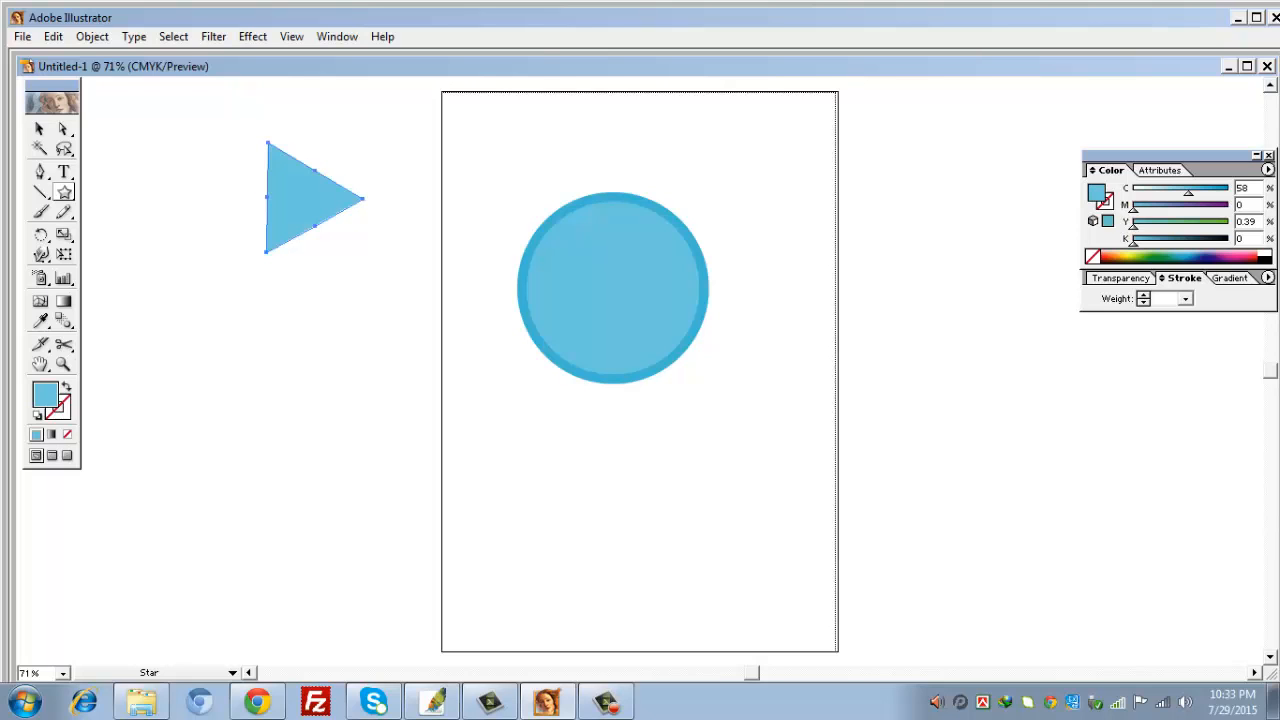
Move the triangle to the middle of the circles and fill it with white.
key(v)
drag(300, 197, 622, 283)
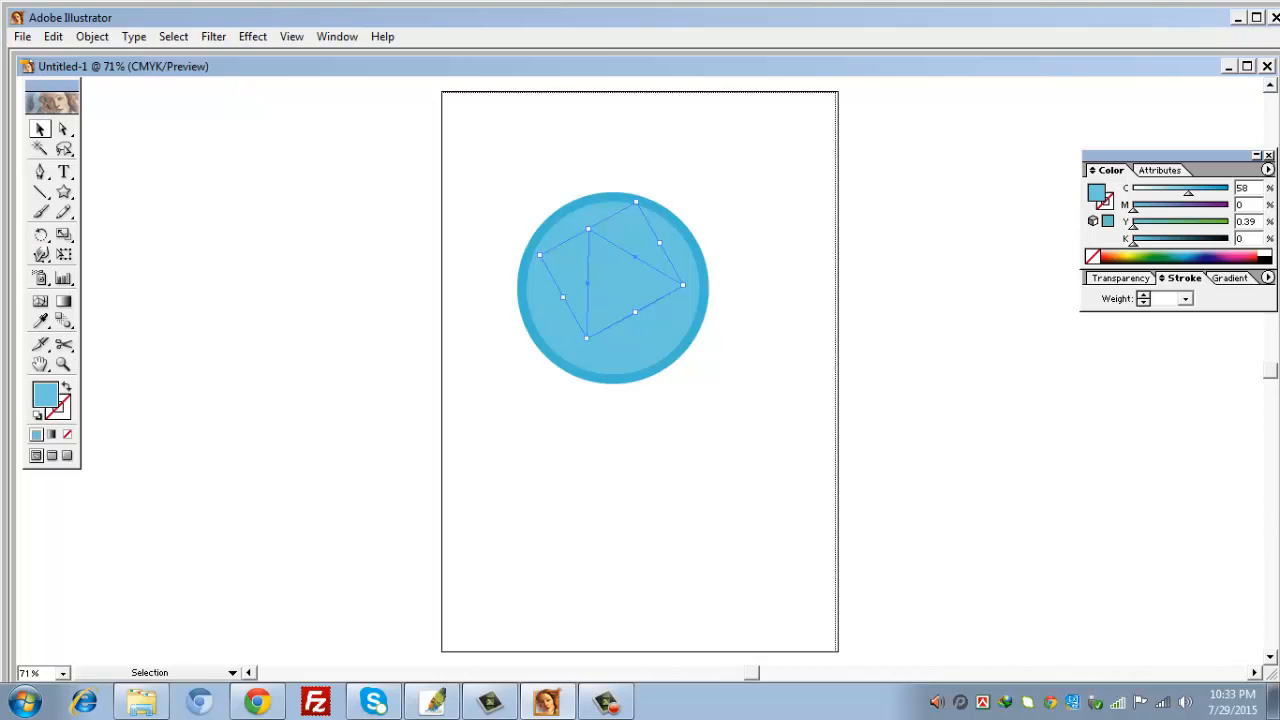
click(1265, 253)
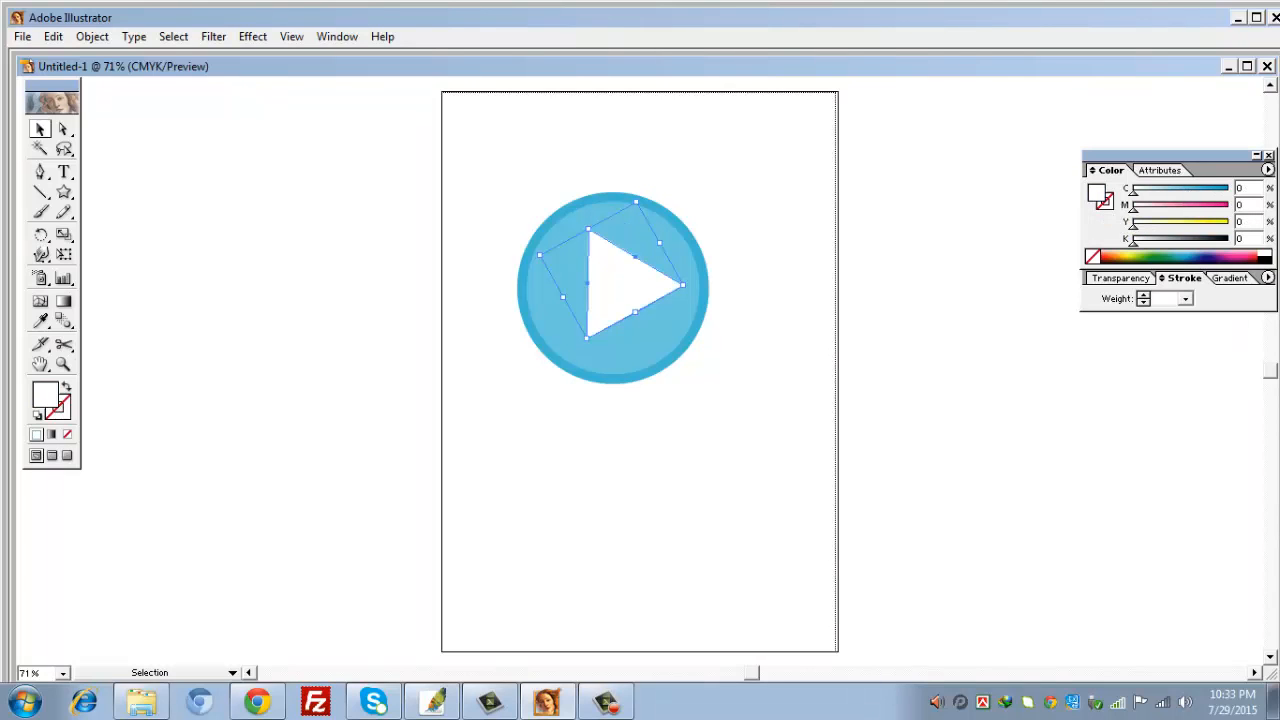
drag(625, 285, 621, 292)
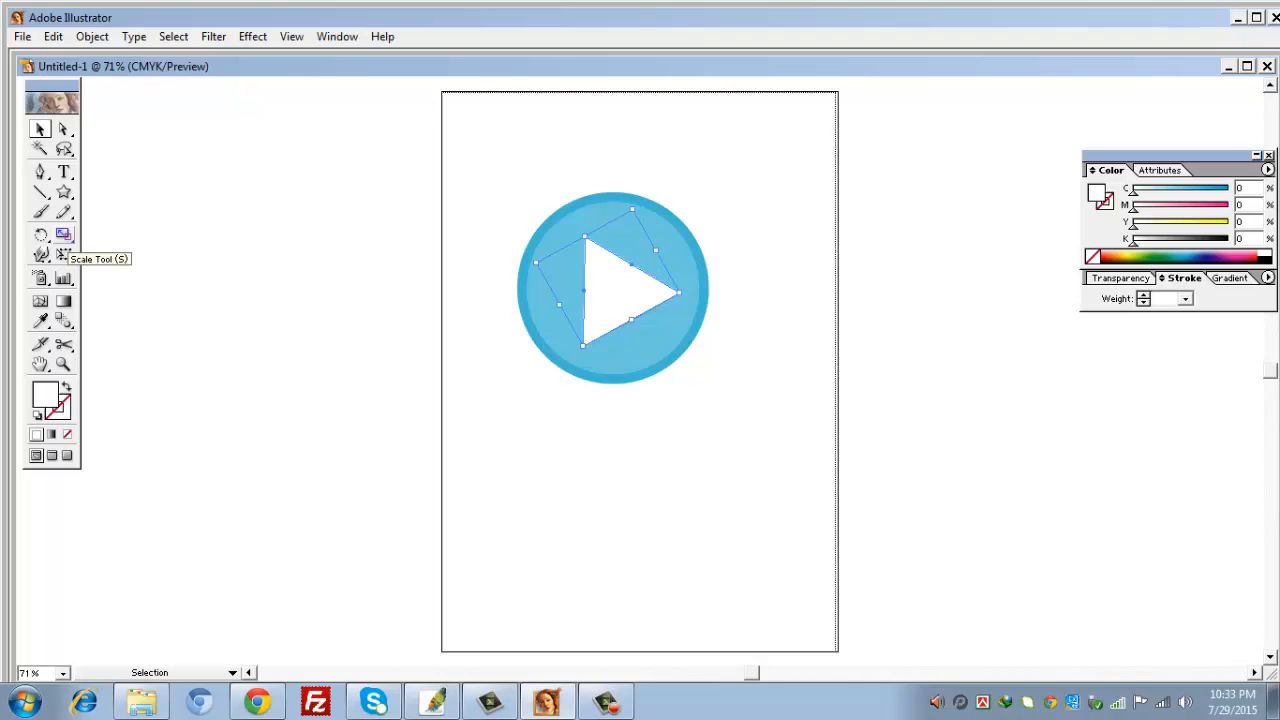
Scale the white triangle uniformly to 70%.
double_click(63, 234)
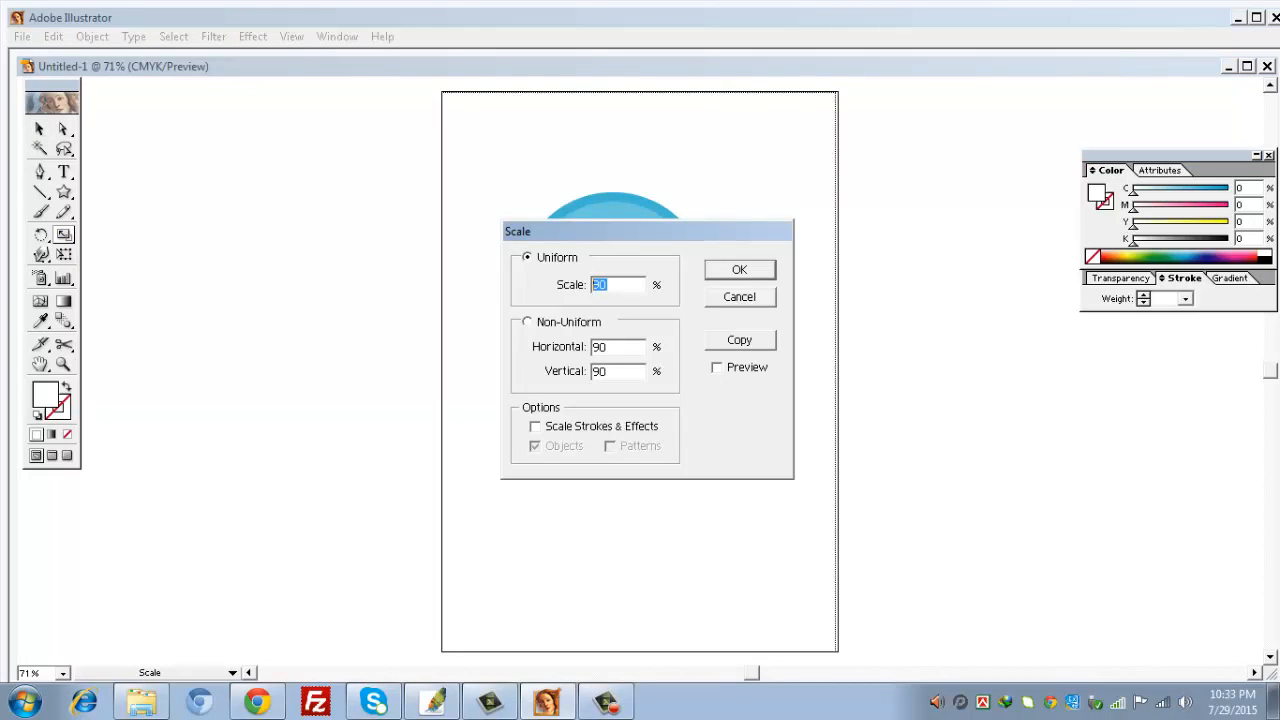
text(70)
key(Return)
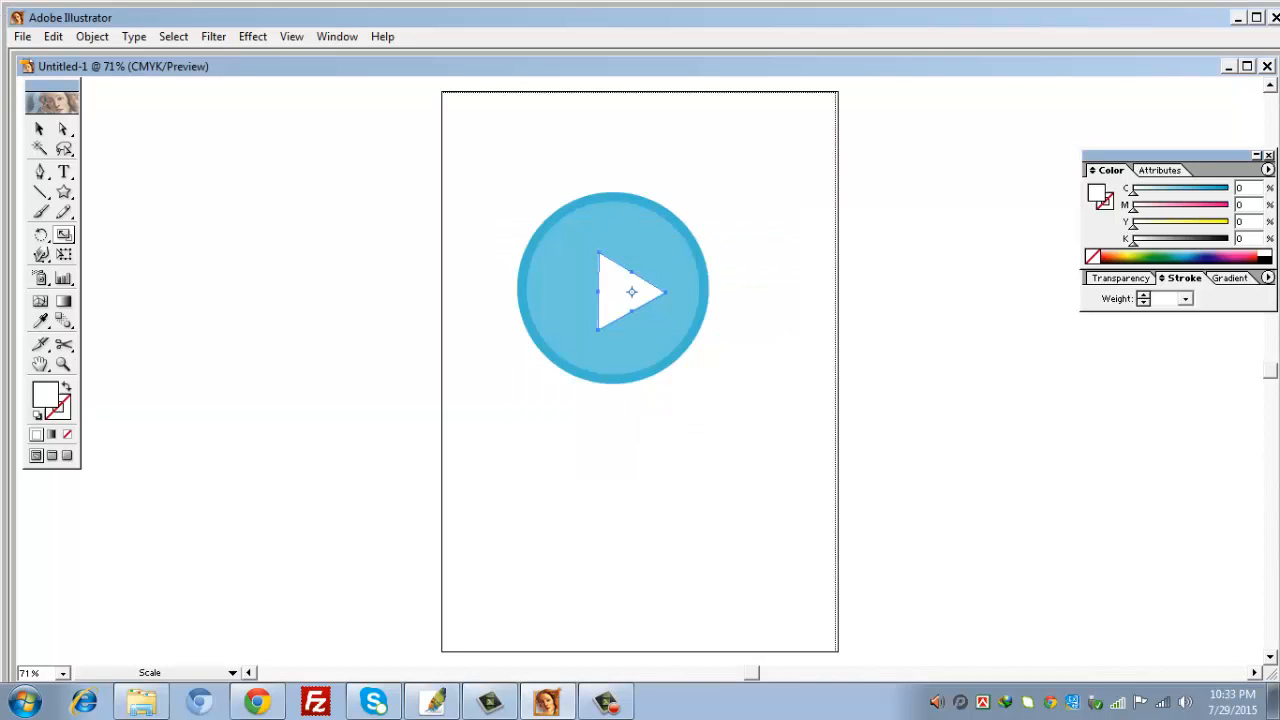
Nudge the triangle slightly so it sits centred inside the circles, and deselect it.
key(v)
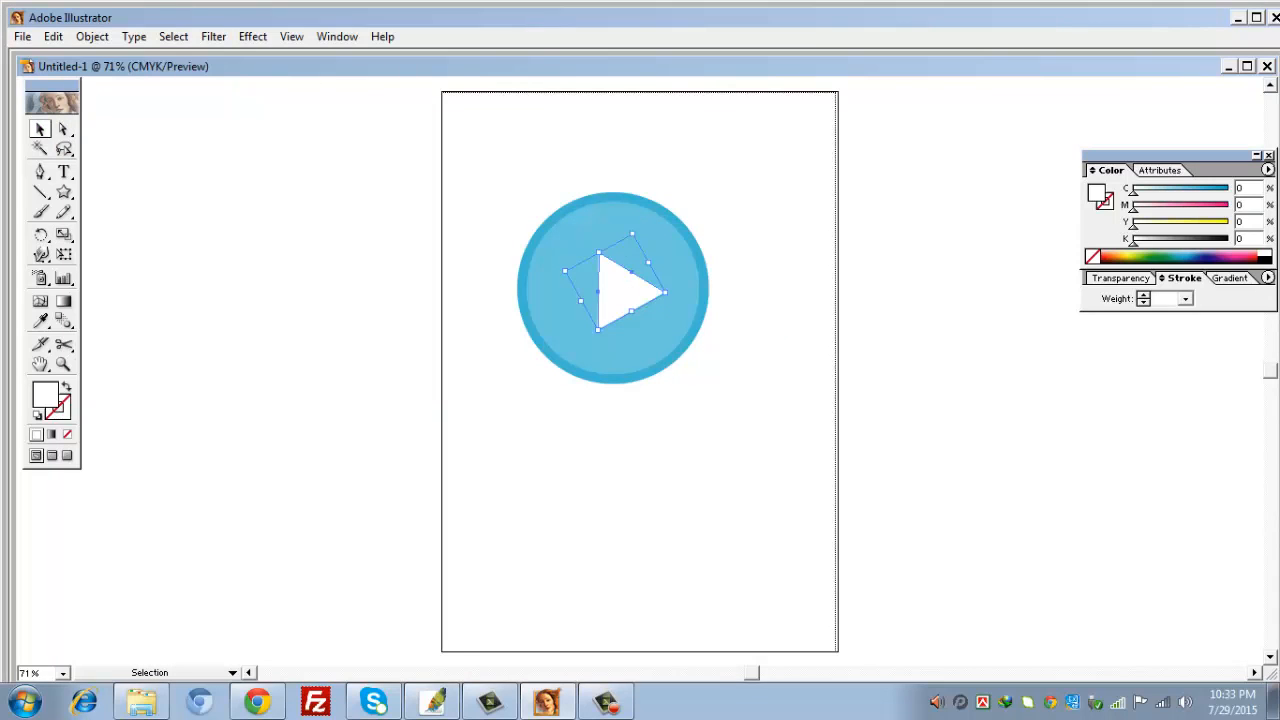
key(Left)
key(Left)
key(Up)
key(Right)
key(ctrl+shift+a)
Group the two circles and the triangle into a single object.
drag(486, 171, 733, 396)
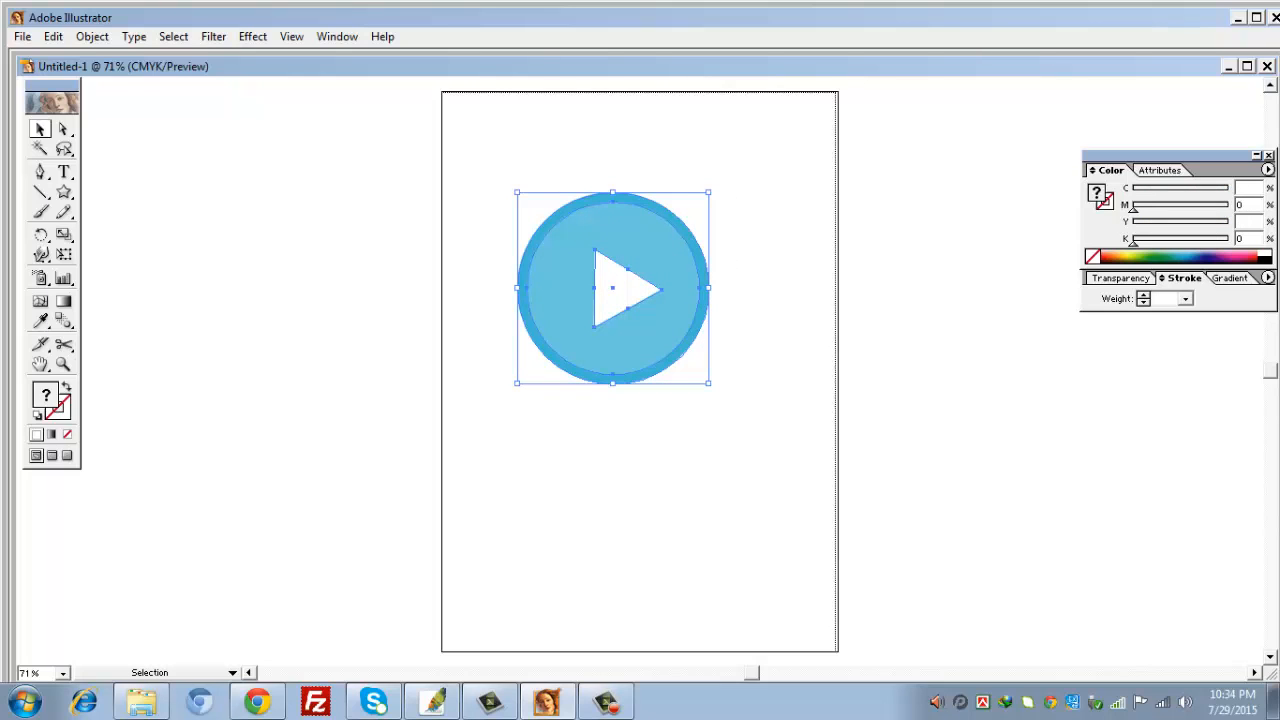
click(92, 36)
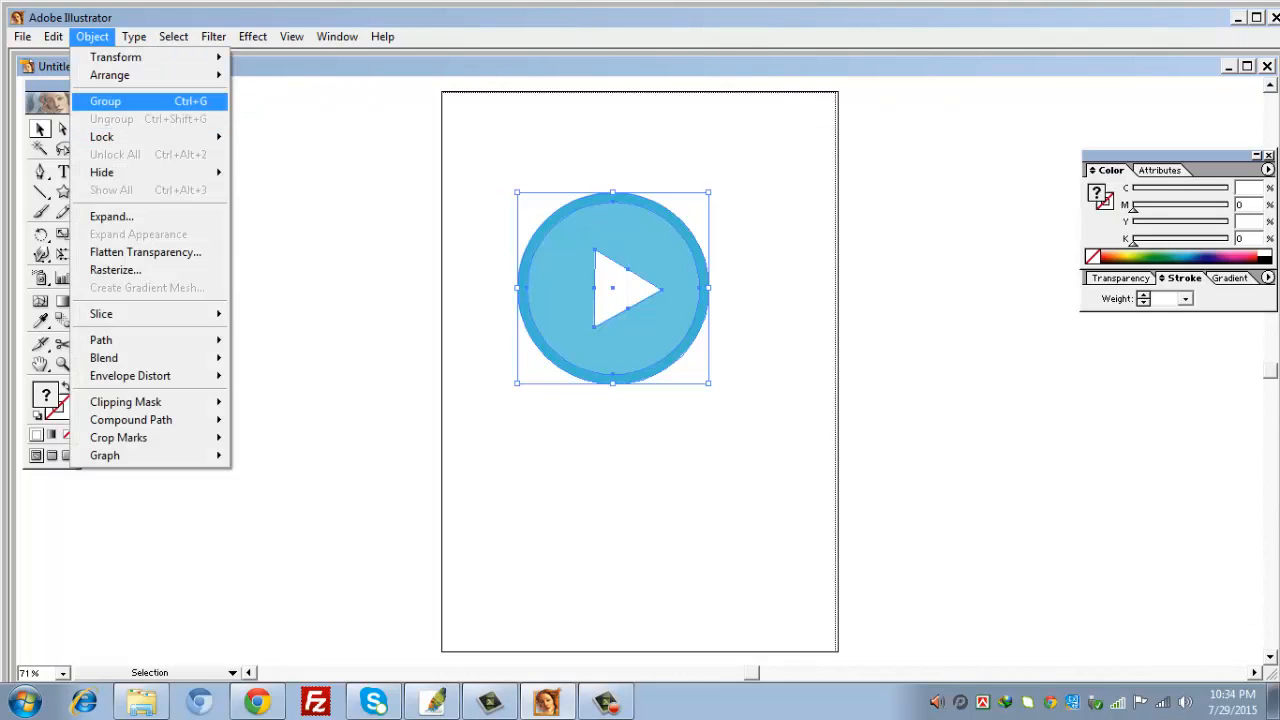
click(148, 101)
Move the grouped icon around the page, leave it slightly up and left of its original place, and deselect it.
click(400, 250)
drag(680, 273, 627, 272)
drag(627, 272, 687, 258)
mouse_move(687, 258)
mouse_down()
mouse_move(653, 272)
mouse_move(674, 269)
mouse_up()
key(ctrl+shift+a)
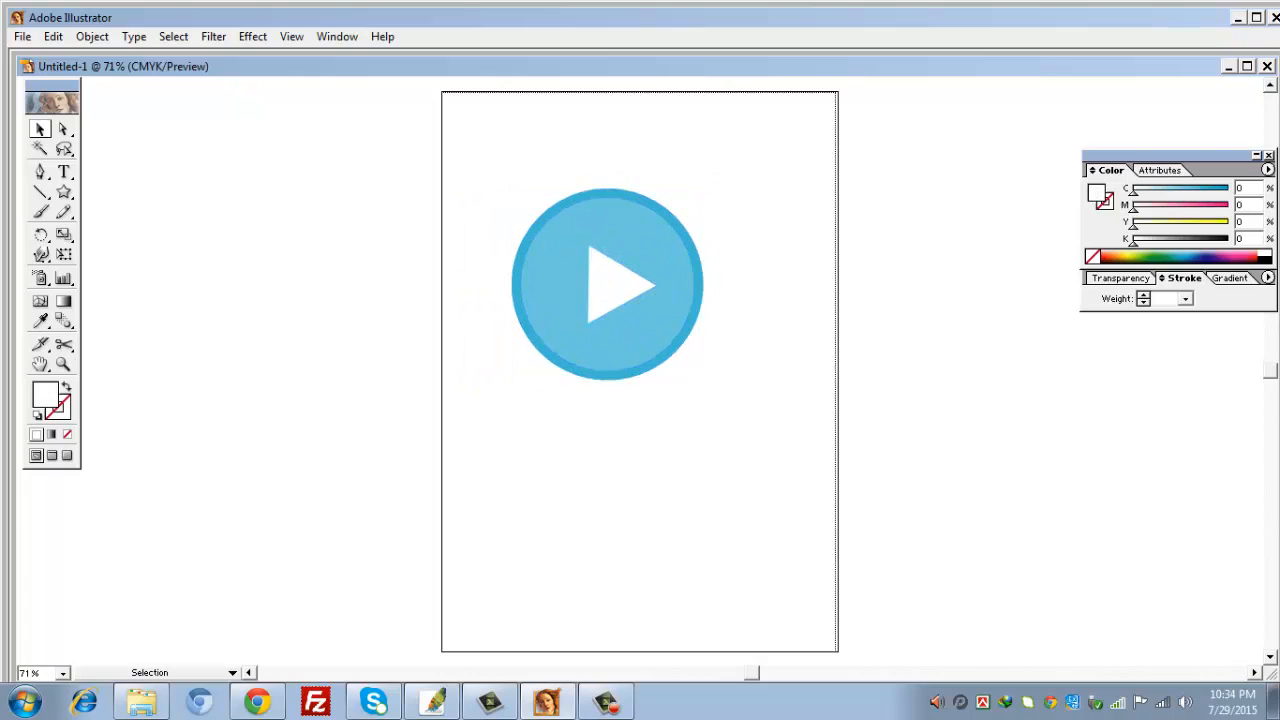
Show the rulers and set their units to pixels with the icon selected.
drag(520, 185, 768, 409)
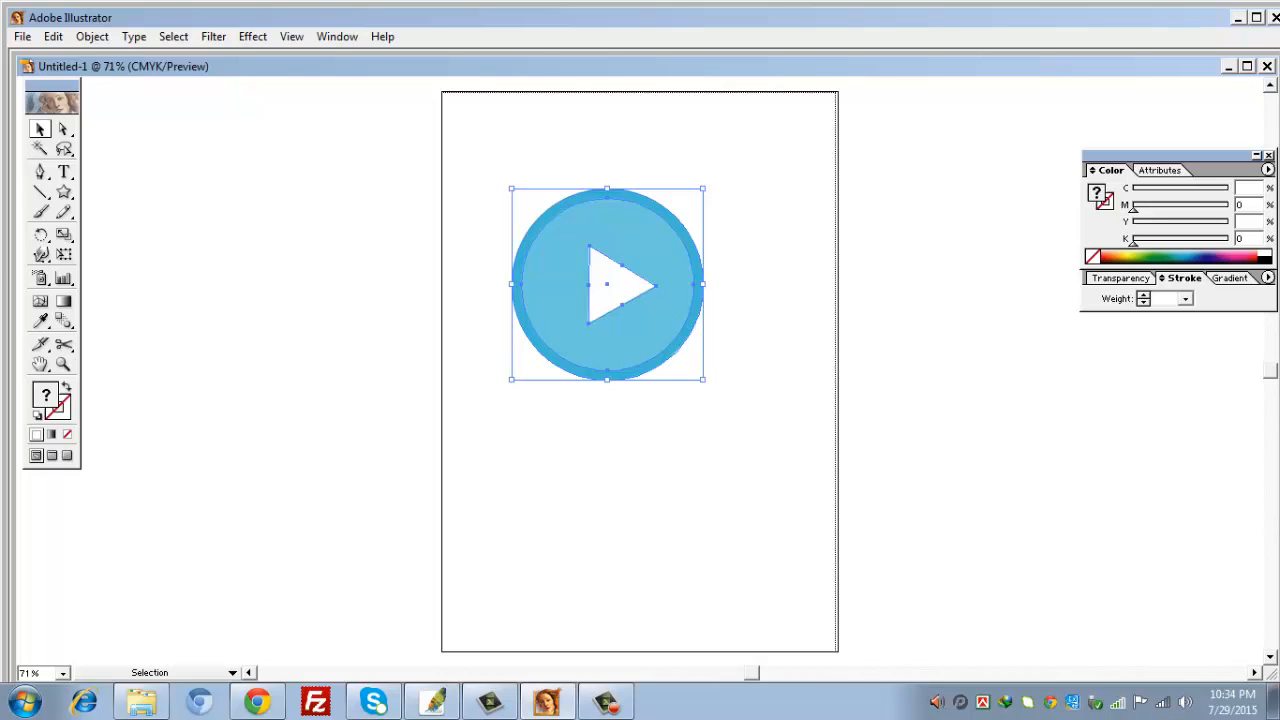
click(291, 36)
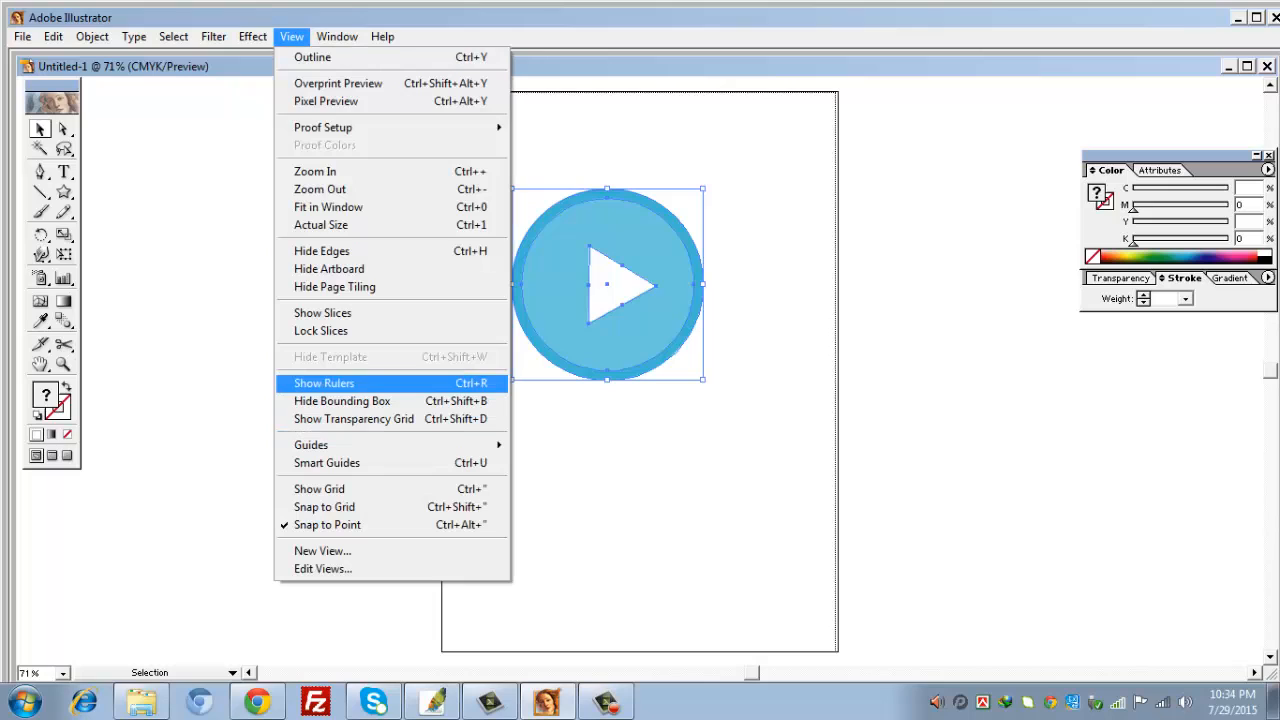
click(324, 383)
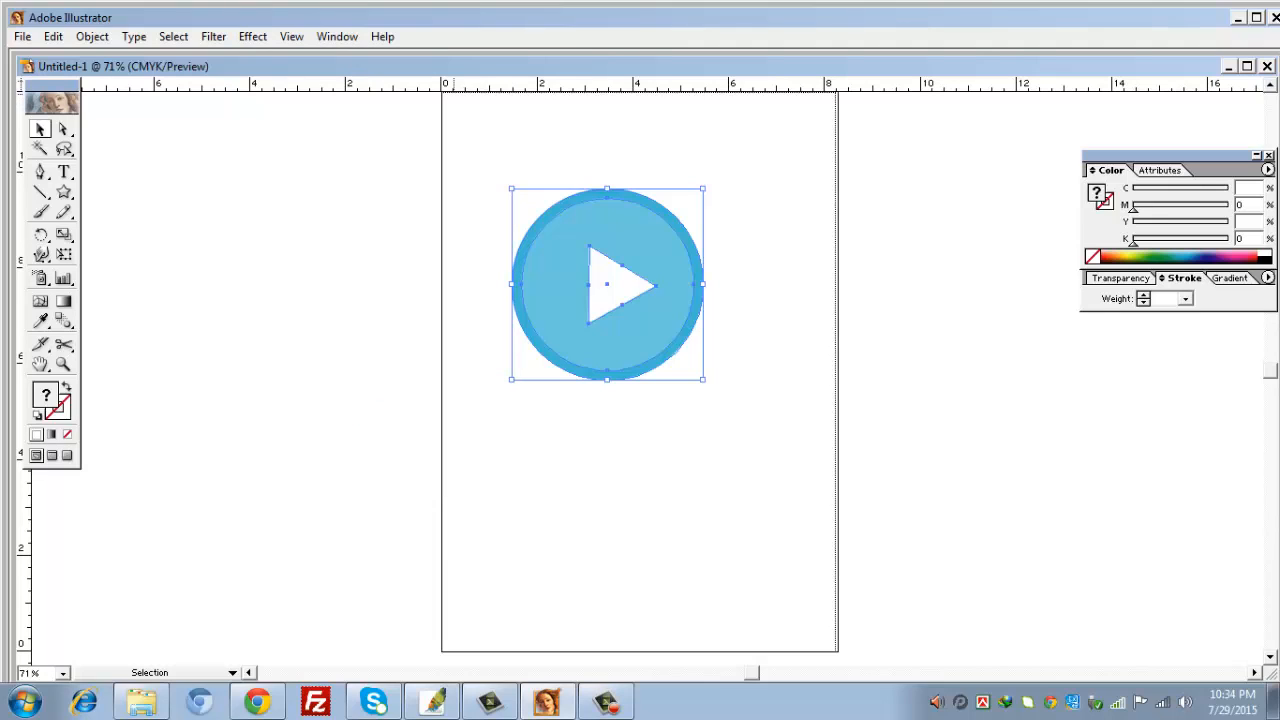
right_click(502, 86)
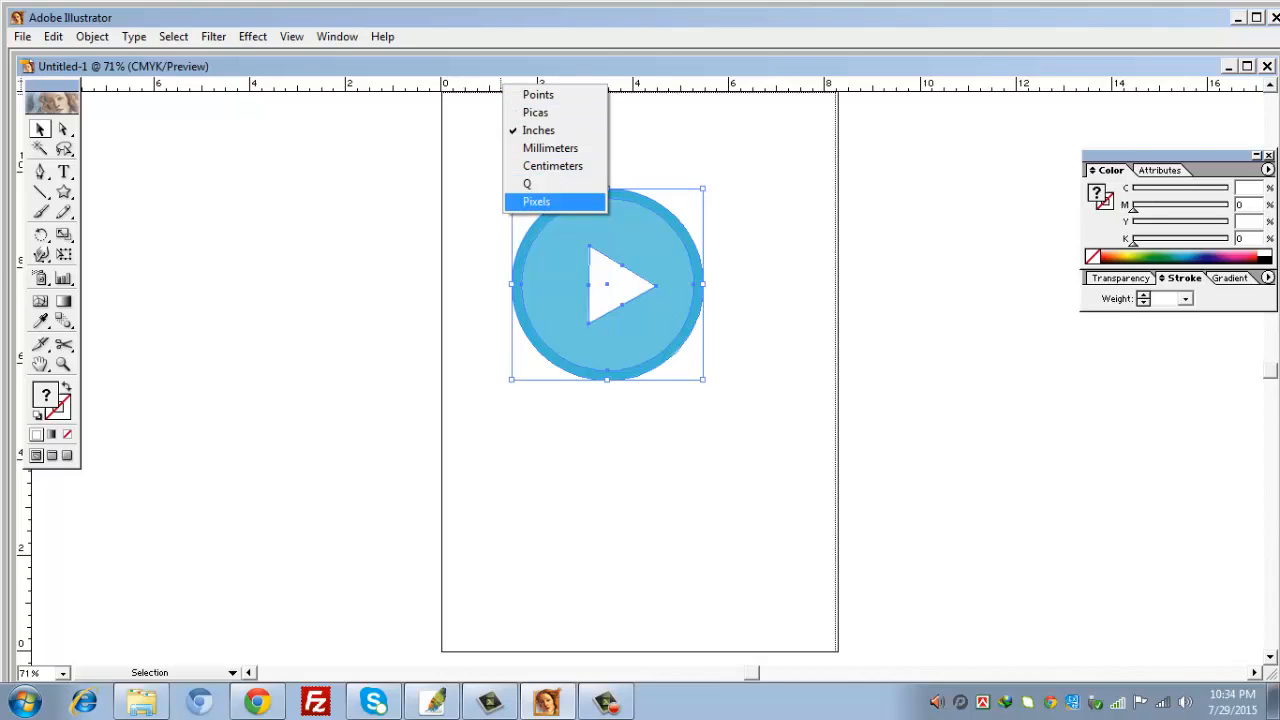
click(536, 201)
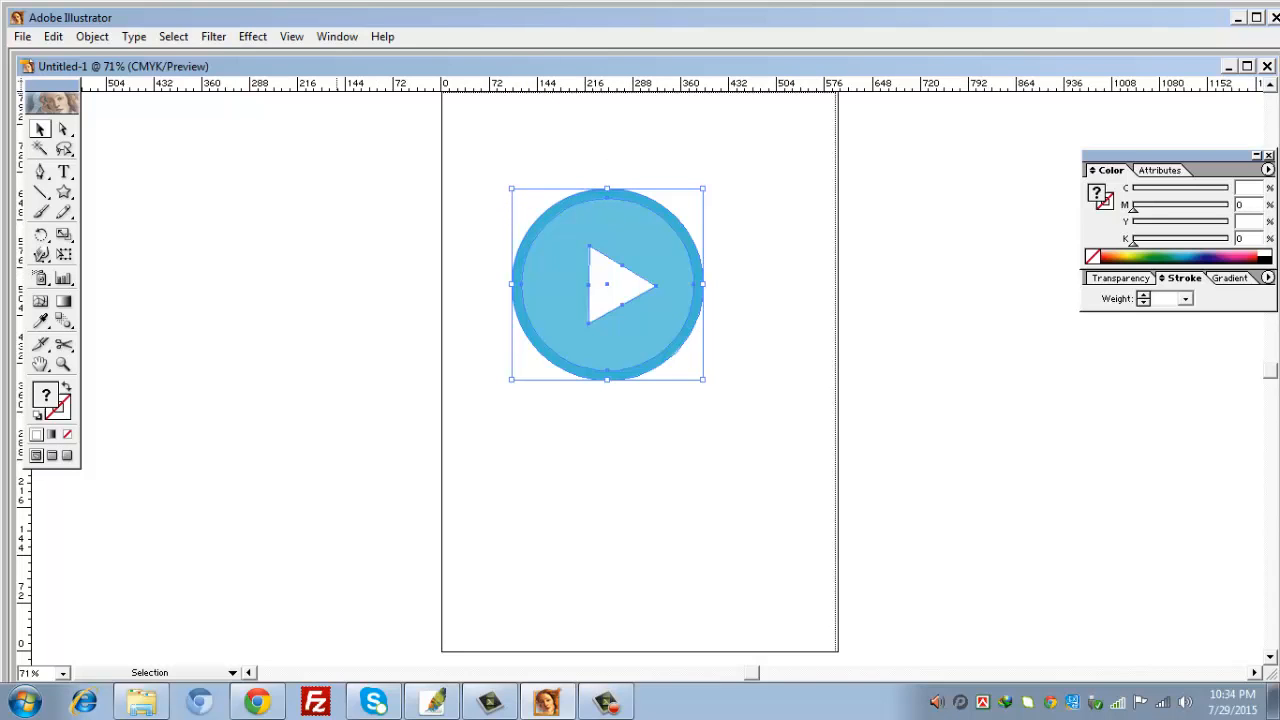
Resize the grouped icon to 250 px wide and 250 px high with the Transform palette, and reselect it.
click(337, 36)
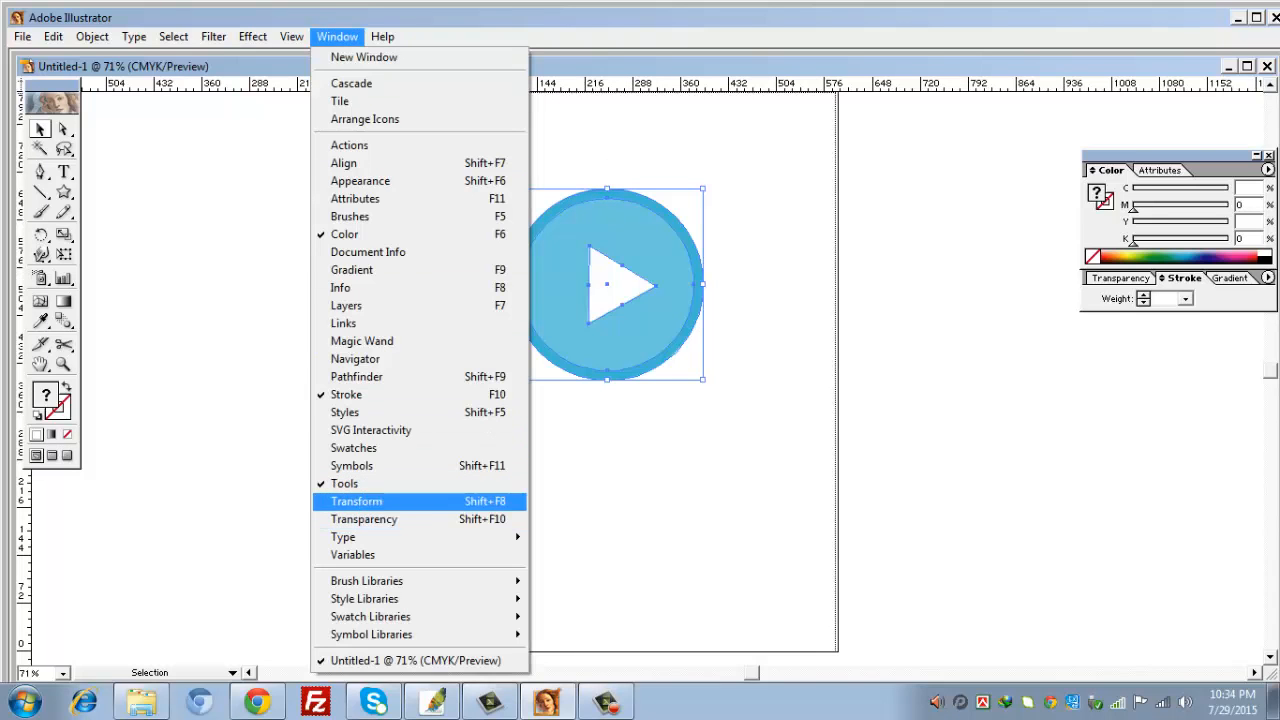
click(357, 501)
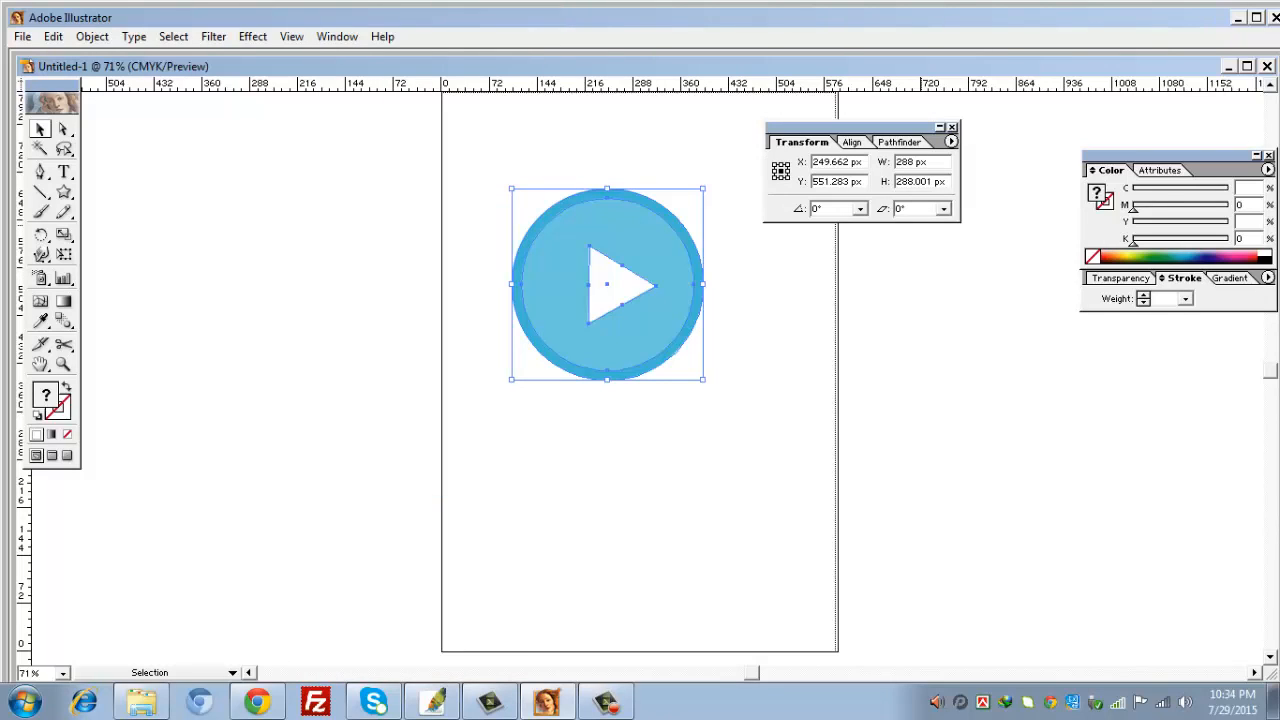
click(925, 161)
text(250)
key(Tab)
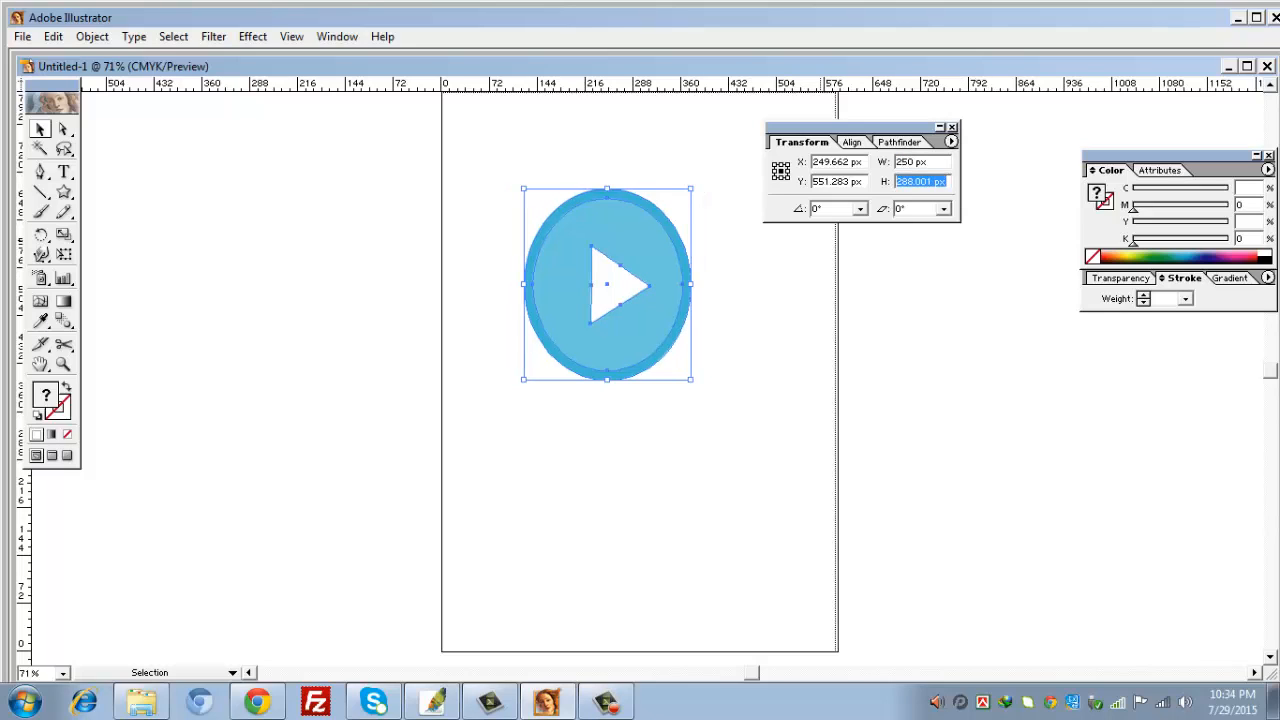
text(250)
key(Return)
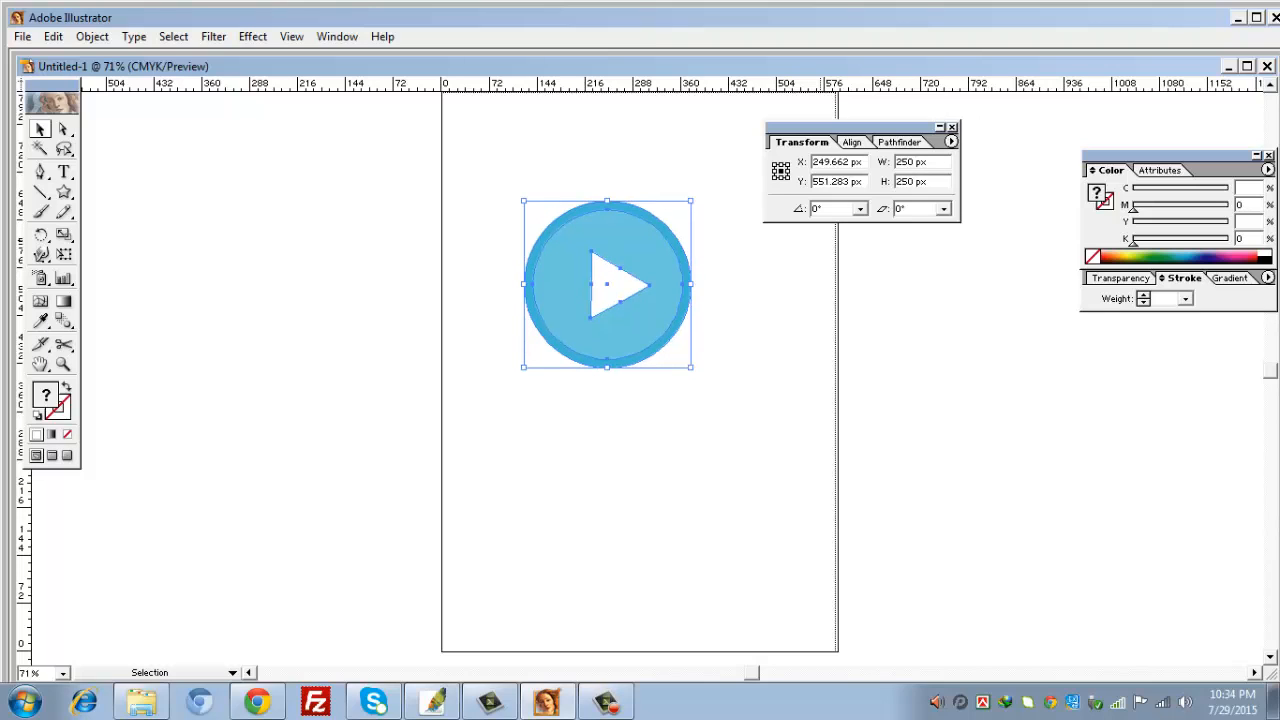
key(ctrl+shift+a)
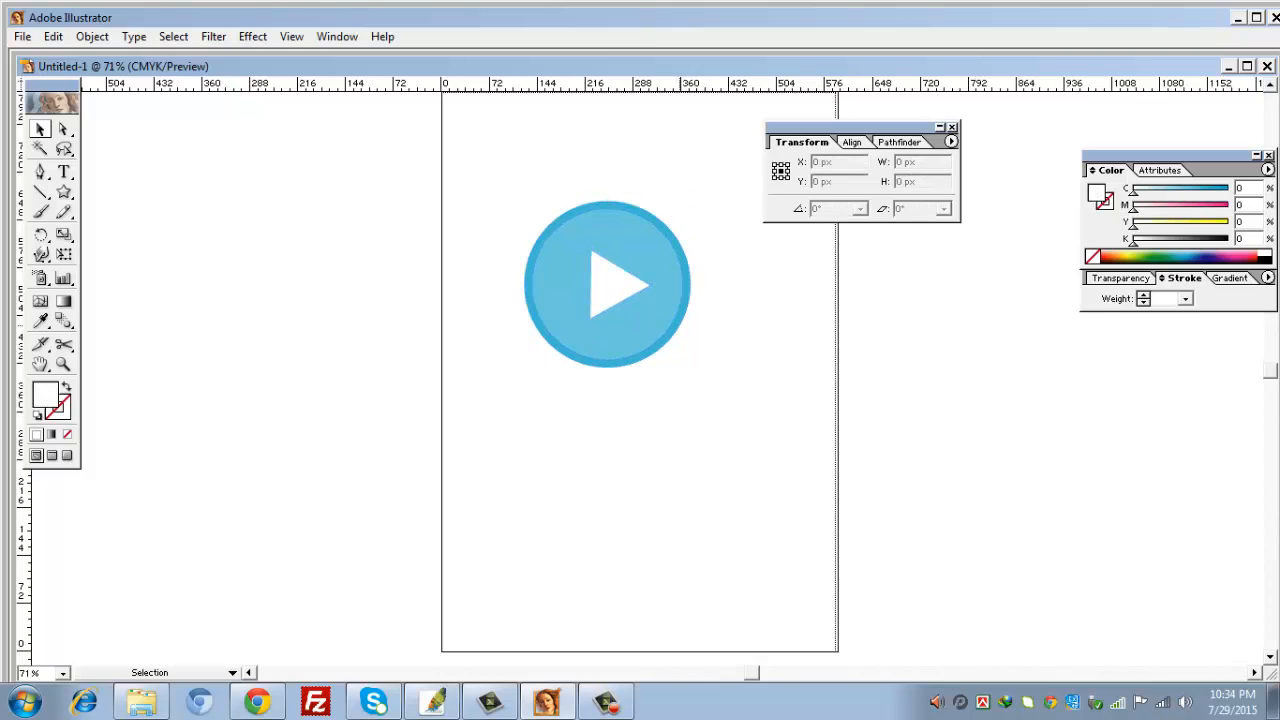
drag(814, 127, 872, 123)
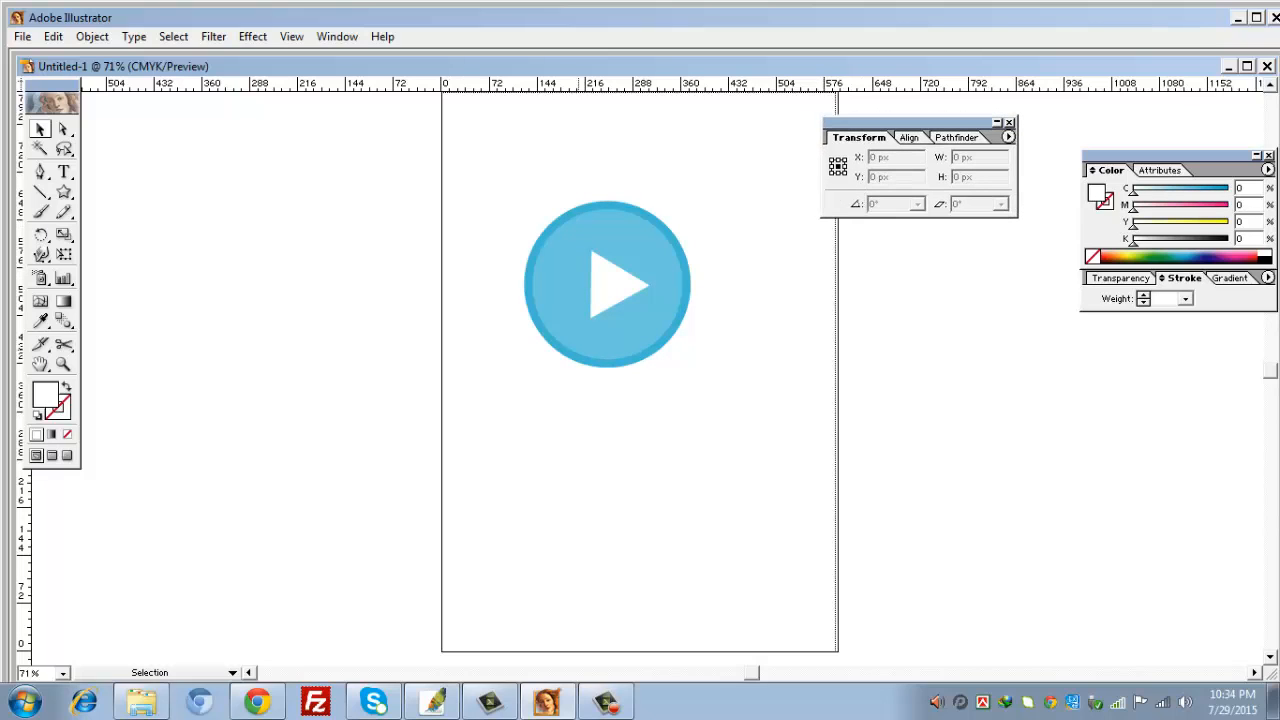
drag(502, 170, 710, 372)
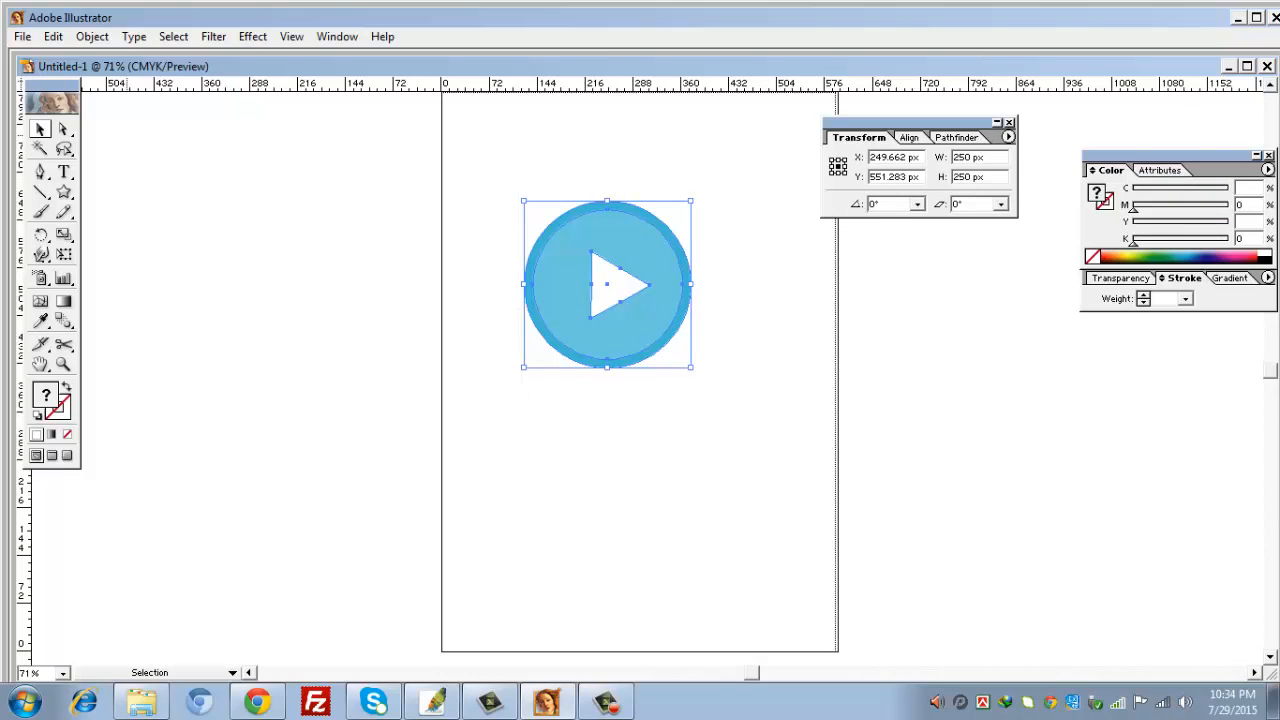
click(22, 36)
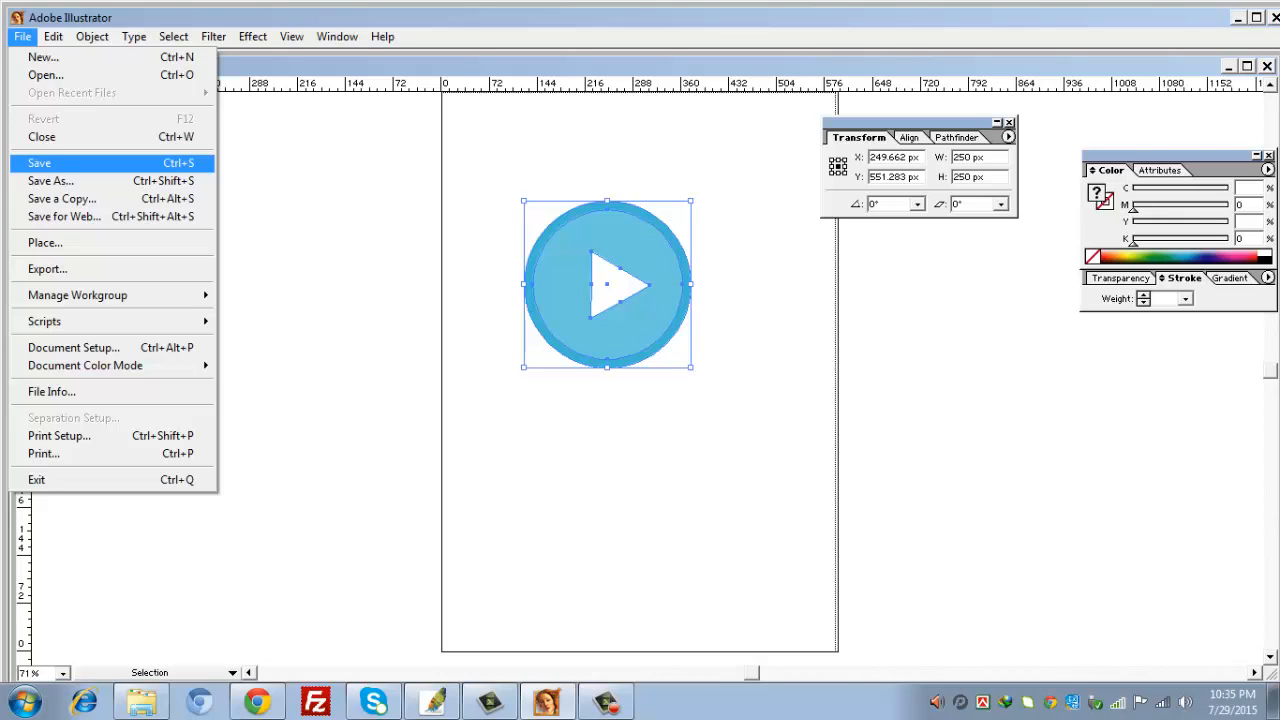
key(Return)
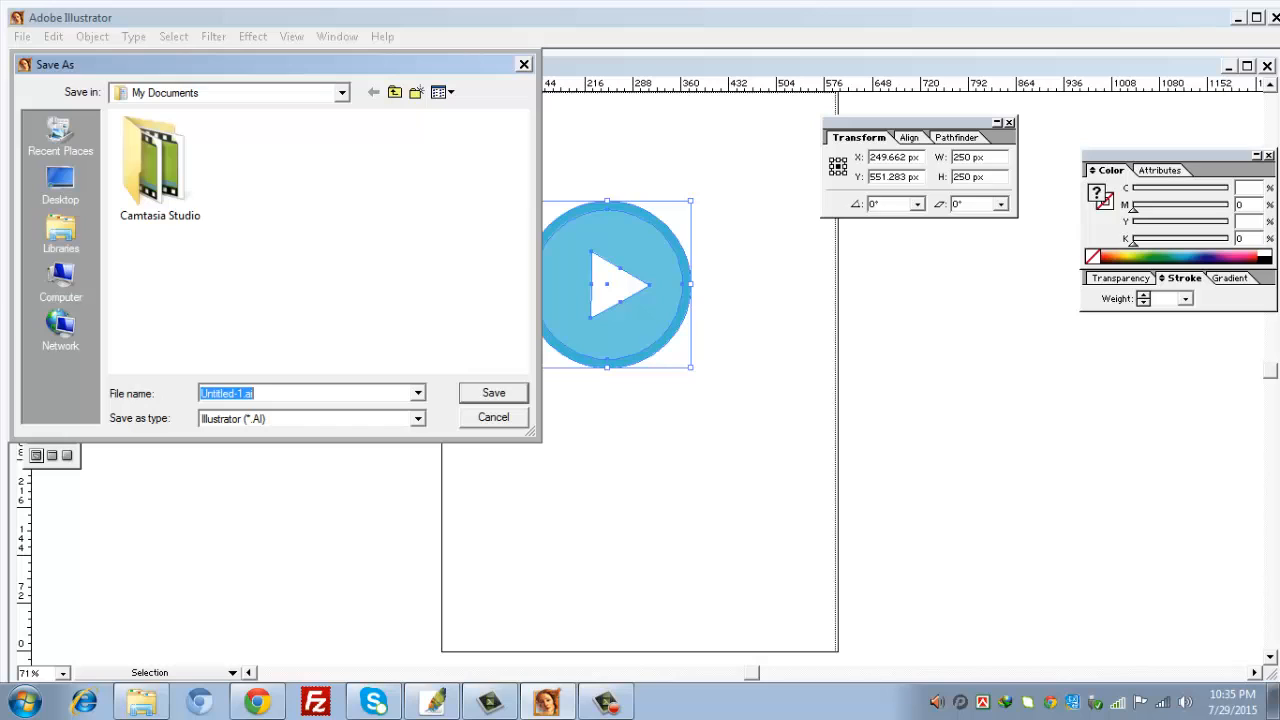
click(418, 418)
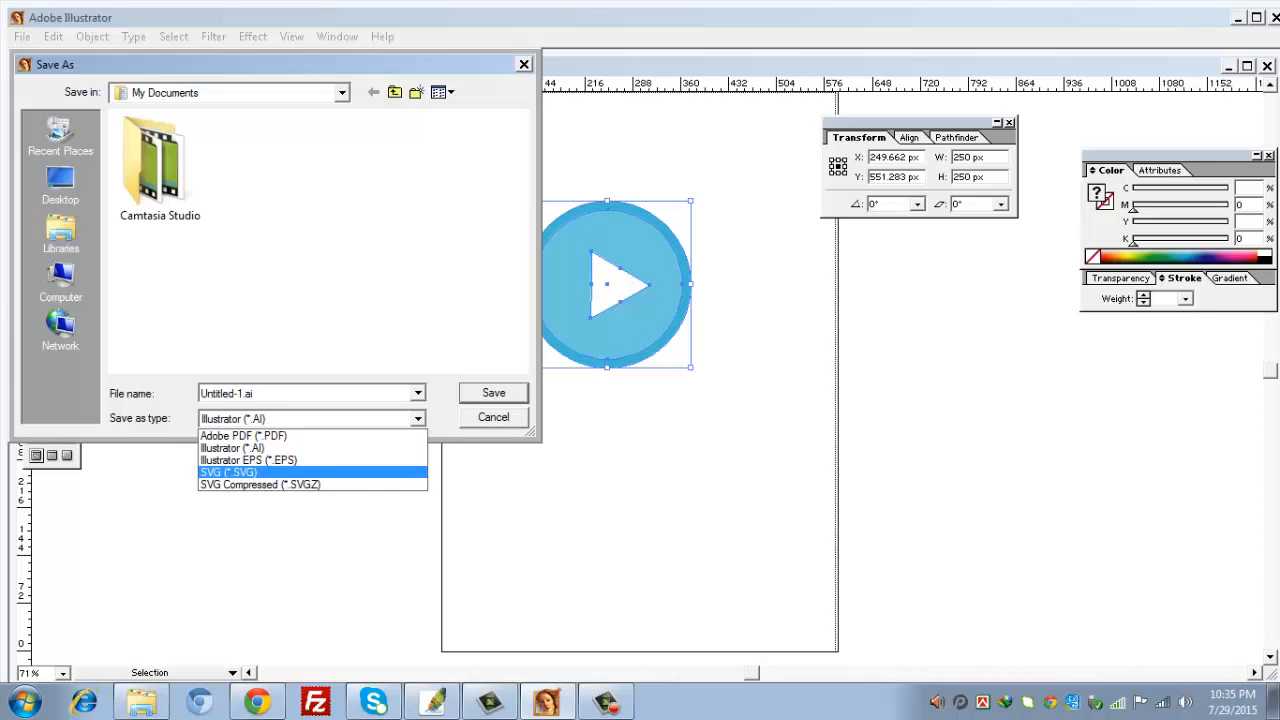
key(Escape)
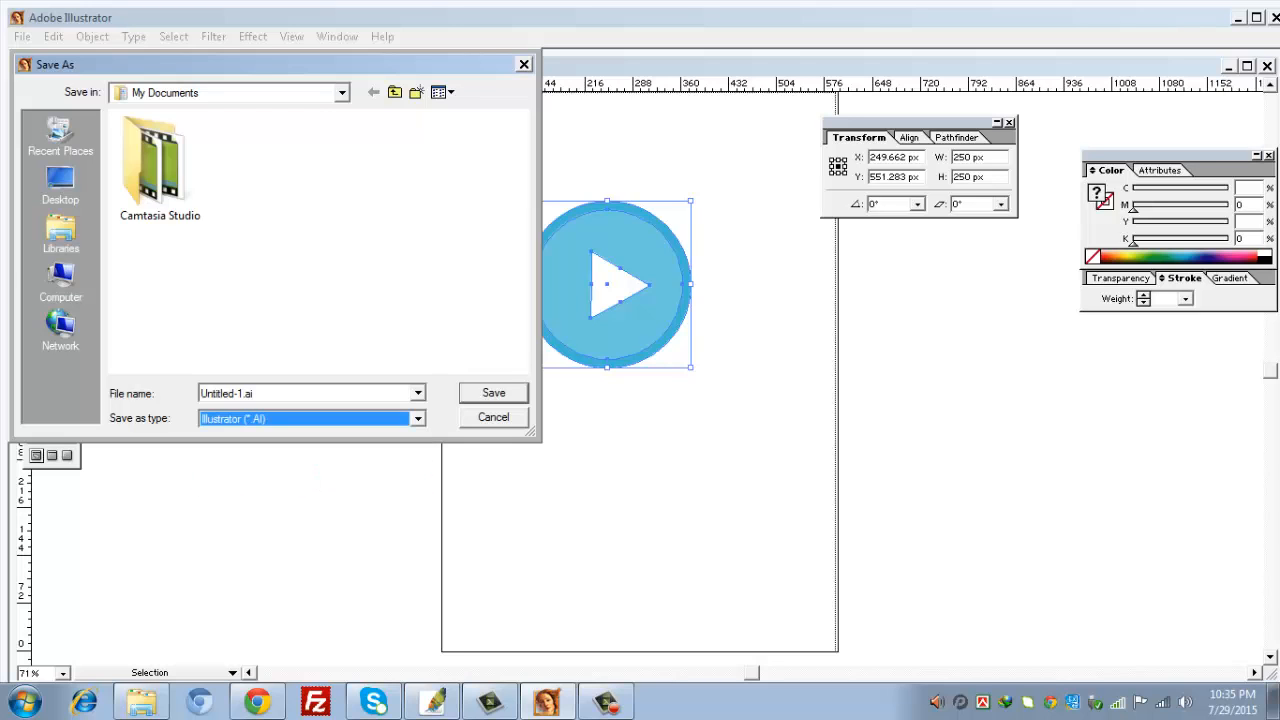
key(Escape)
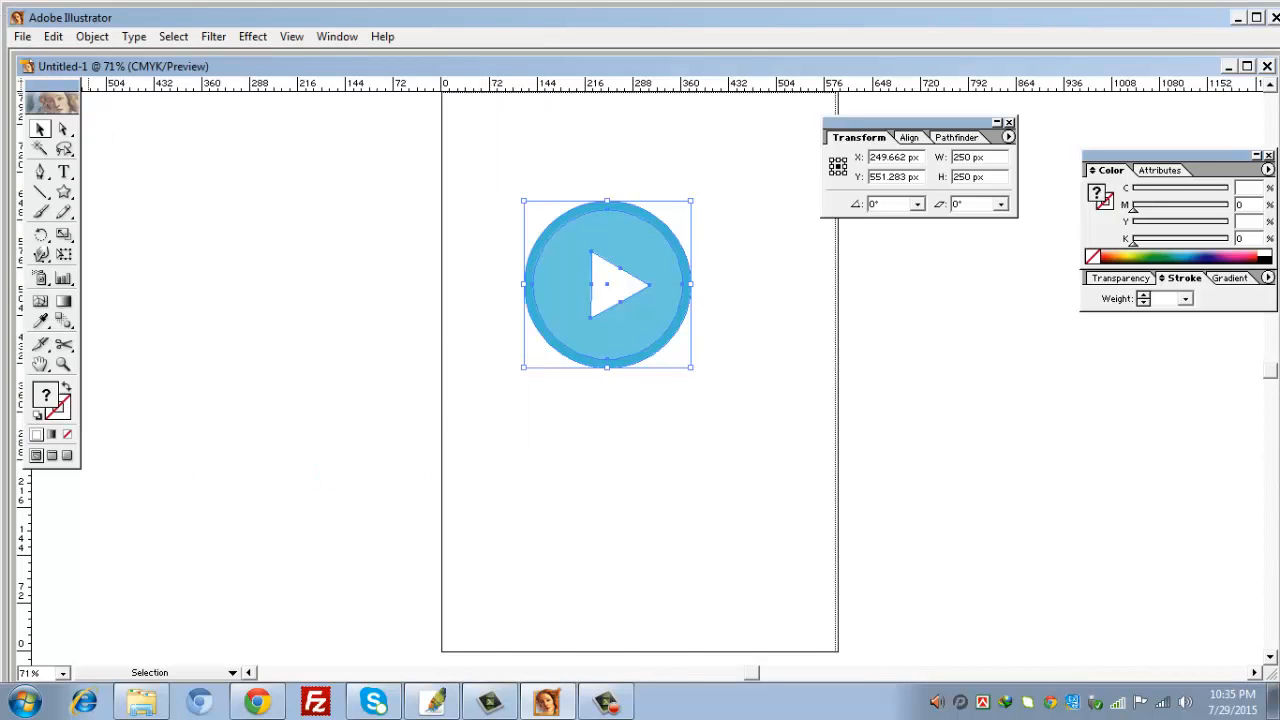
Save the icon for web as a PNG-24 with transparency, named video-ico, on the Desktop.
key(alt+f)
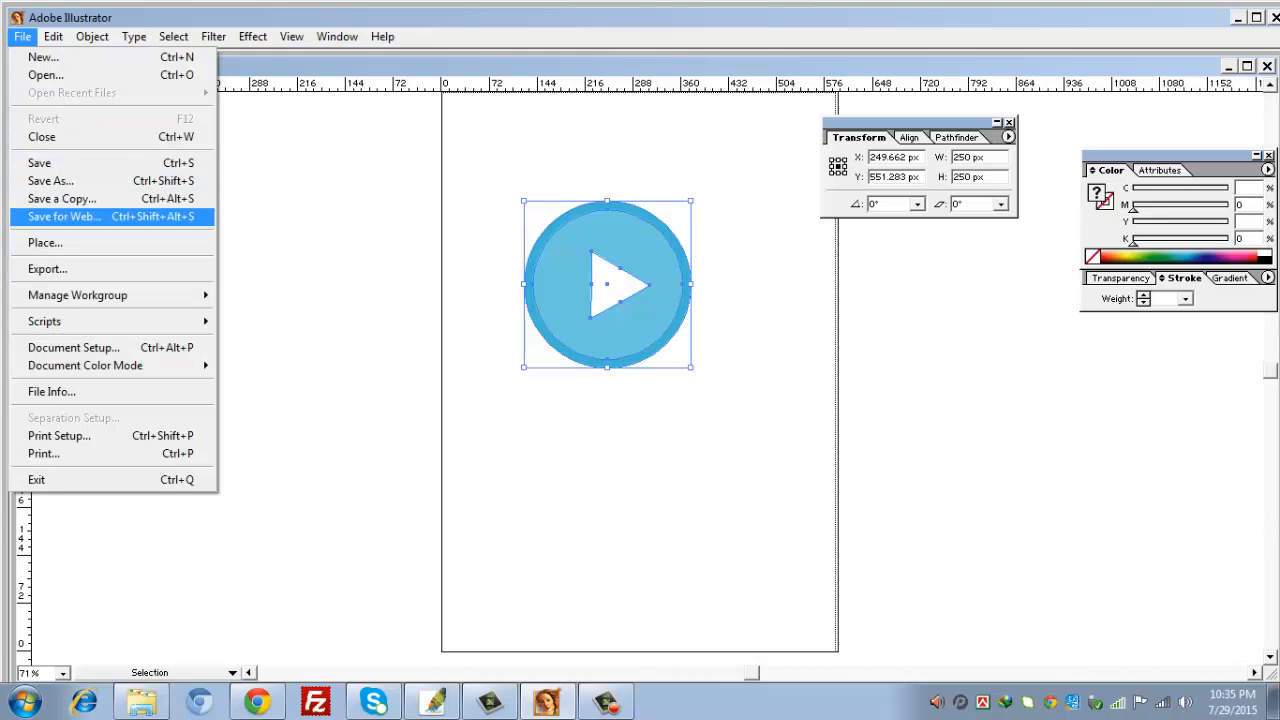
key(Return)
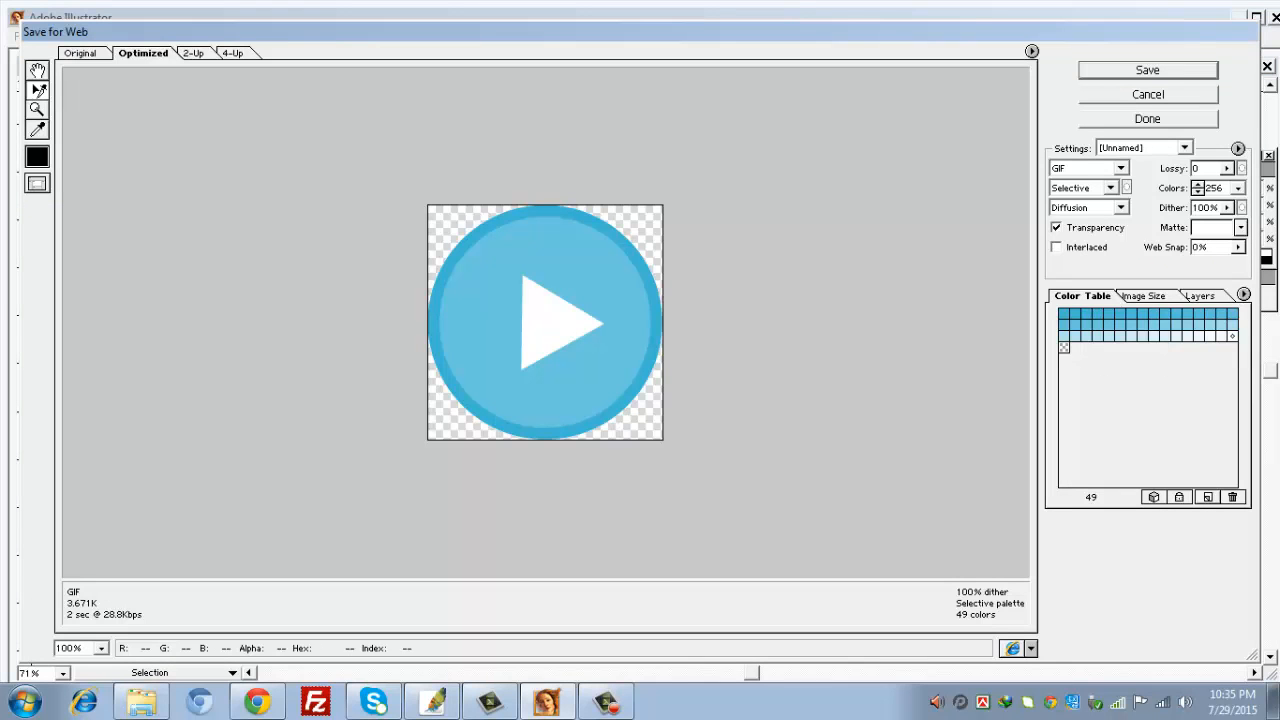
click(1121, 168)
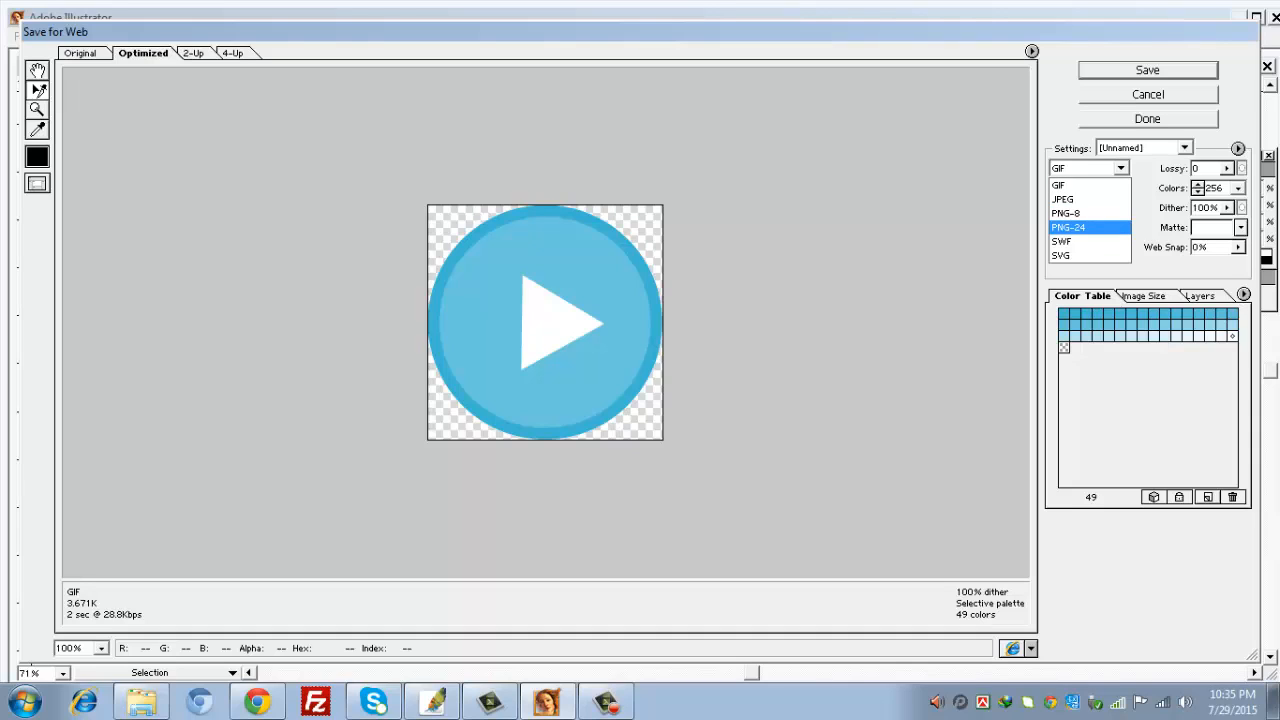
key(Return)
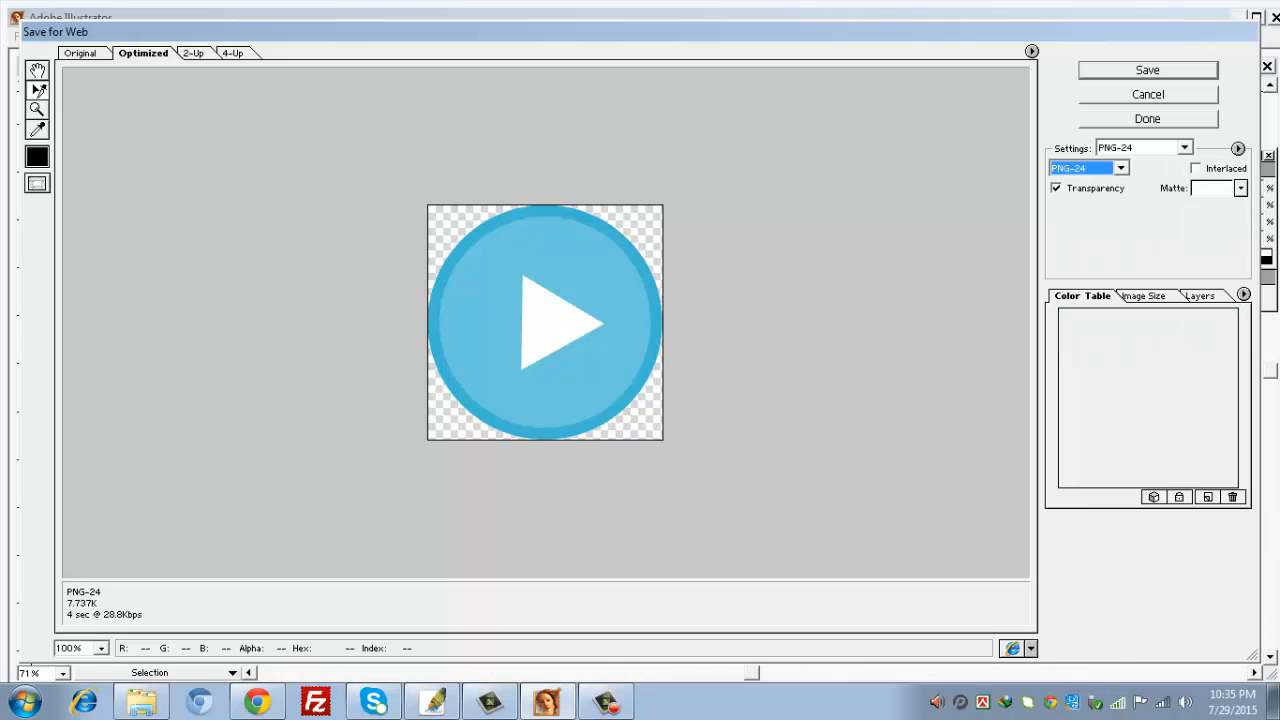
key(Return)
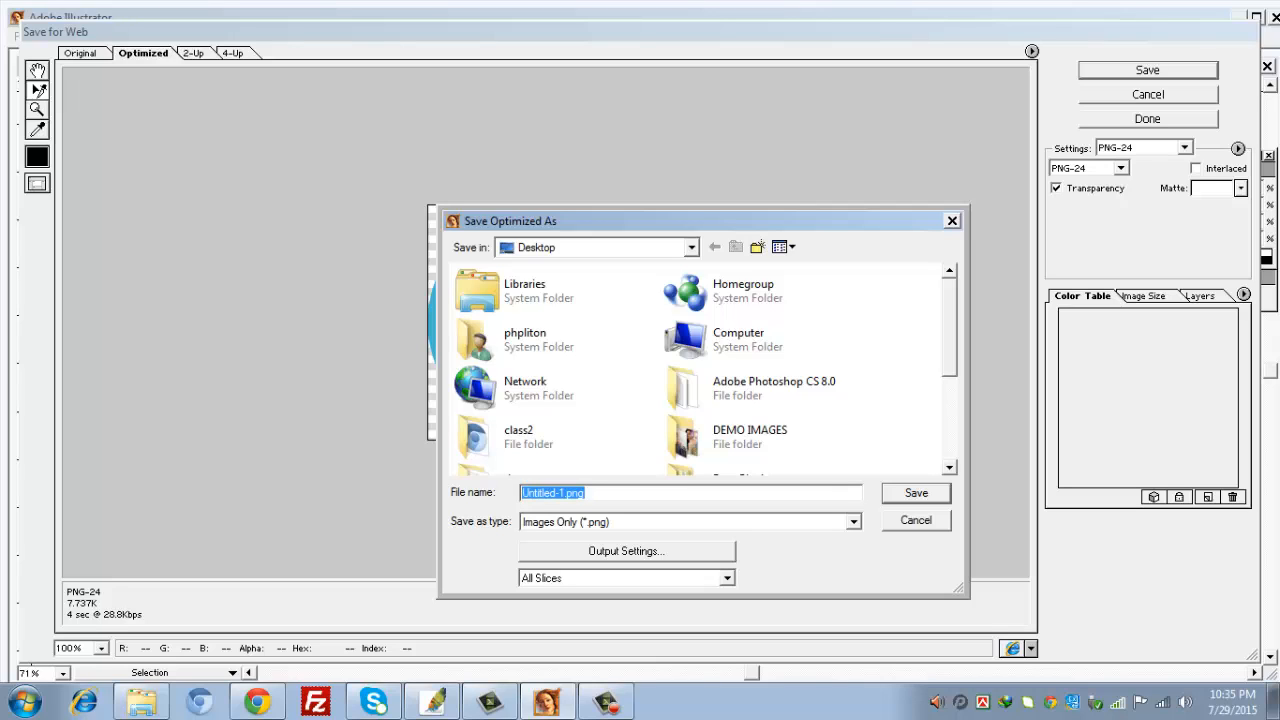
text(video ico)
key(Return)
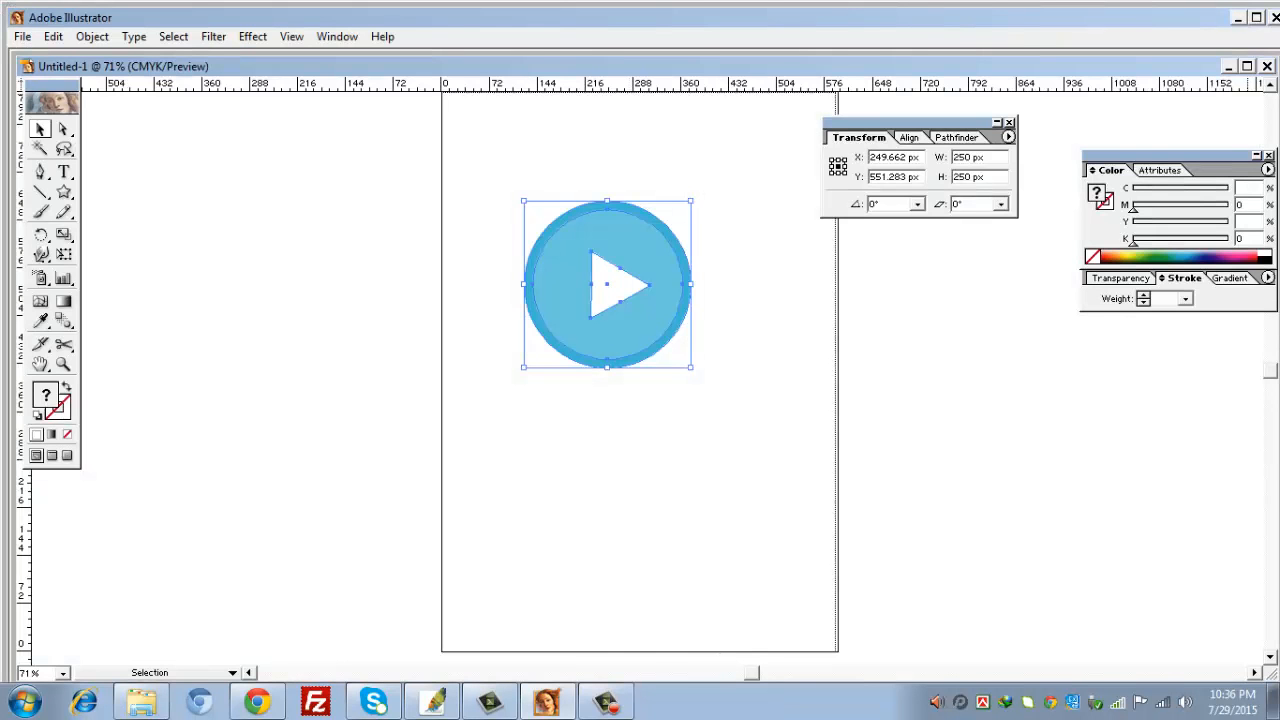
Check the exported icon file on the desktop, return to Adobe Illustrator and deselect the artwork.
key(super+d)
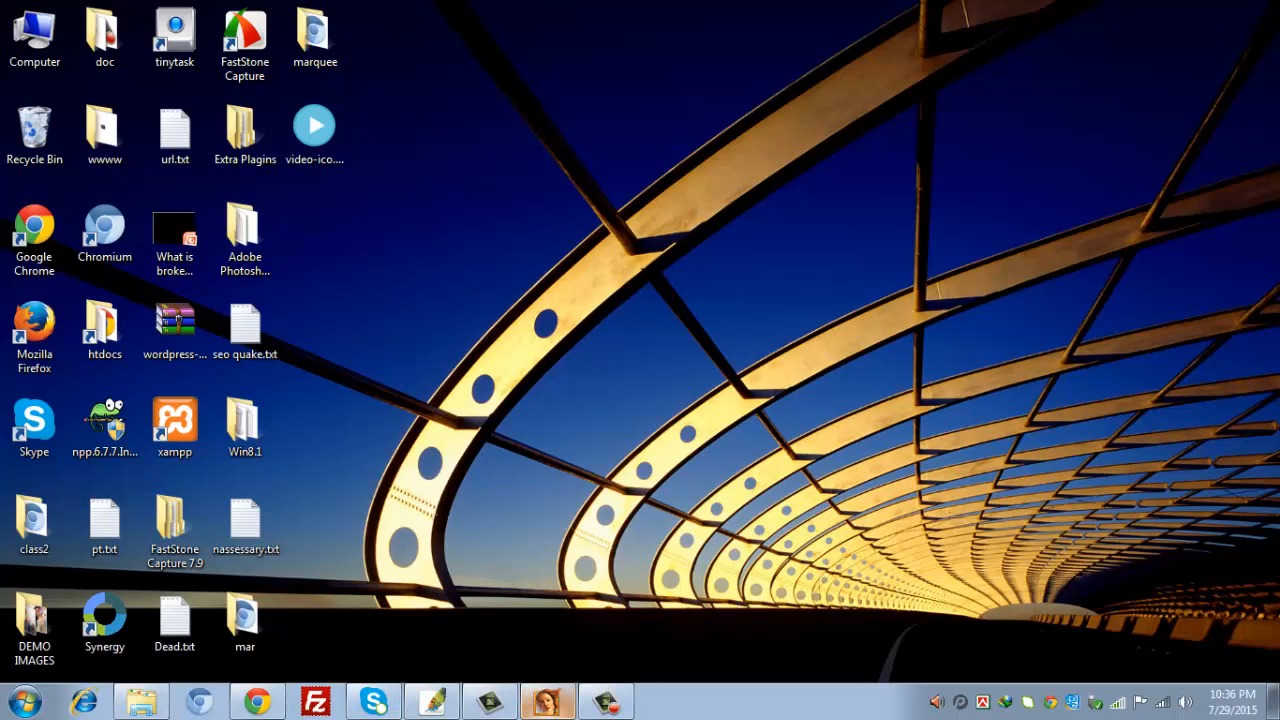
click(547, 701)
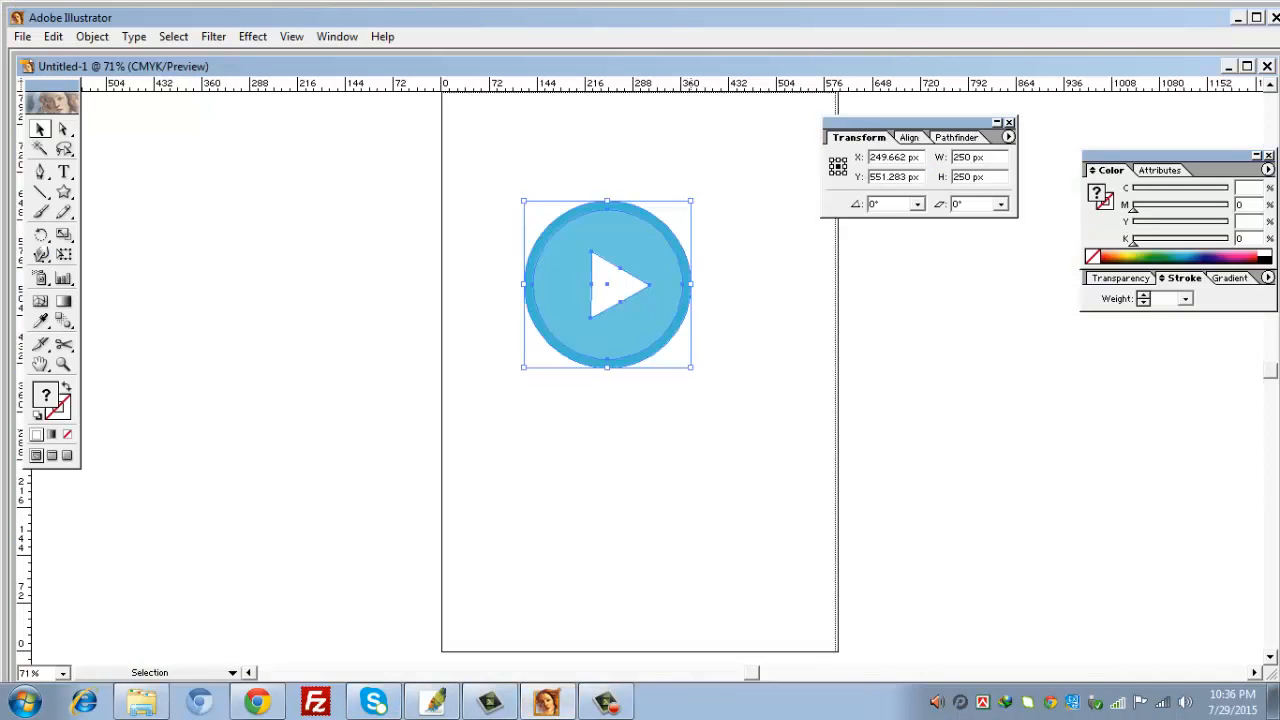
key(ctrl+shift+a)
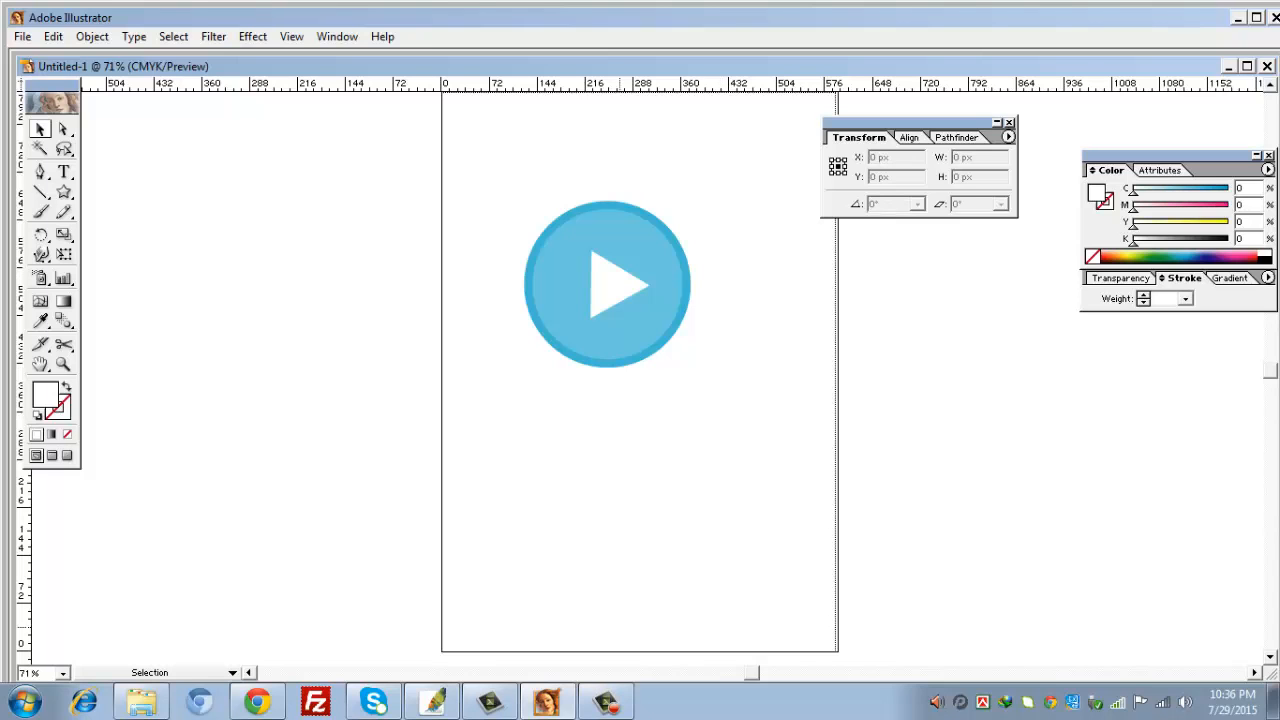
mouse_move(606, 703)
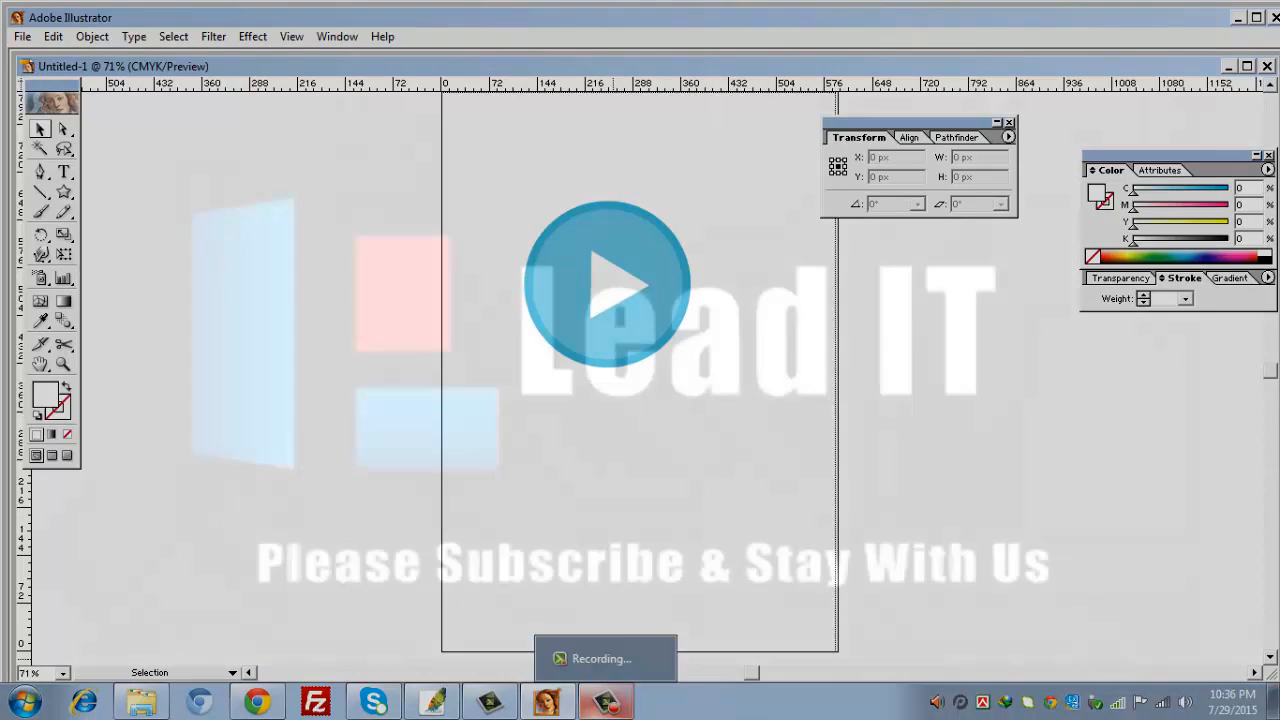